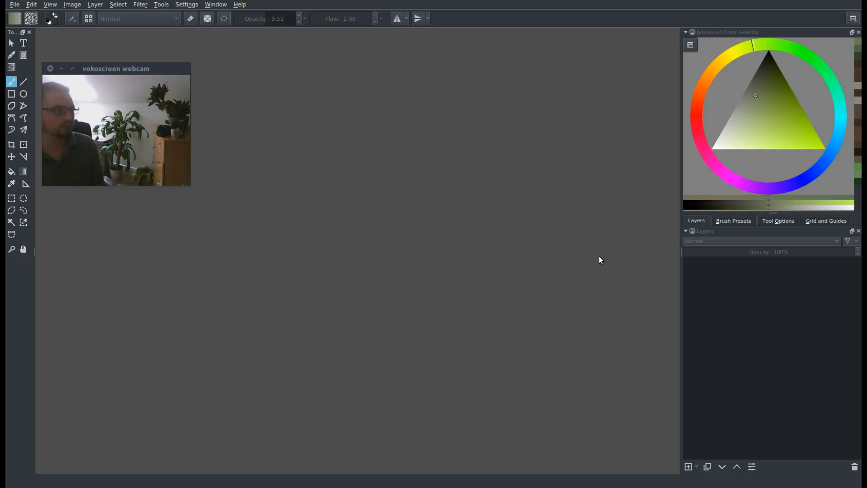
Step: Create a new custom RGB document of 1024 x 1024 px with 8-bit depth at 100 ppi
click(15, 5)
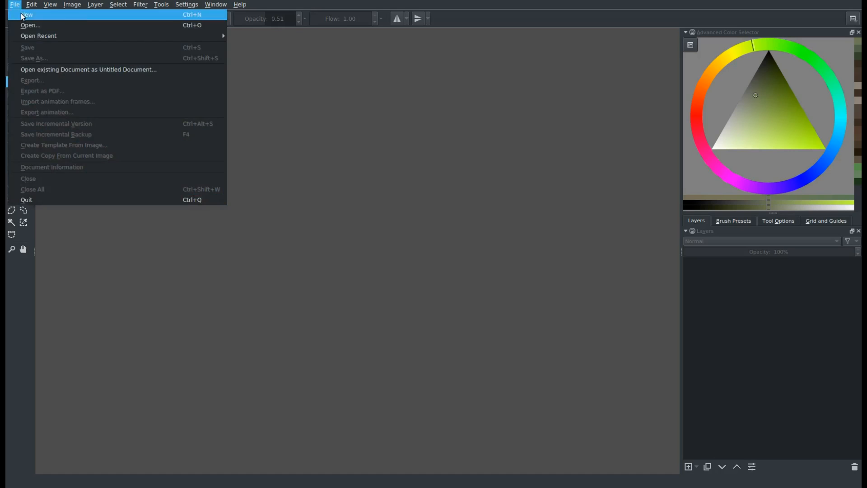
click(23, 17)
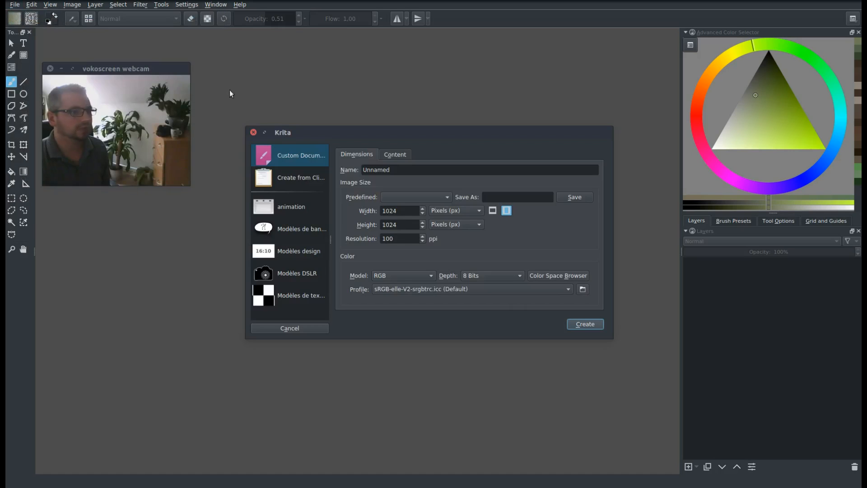
click(584, 325)
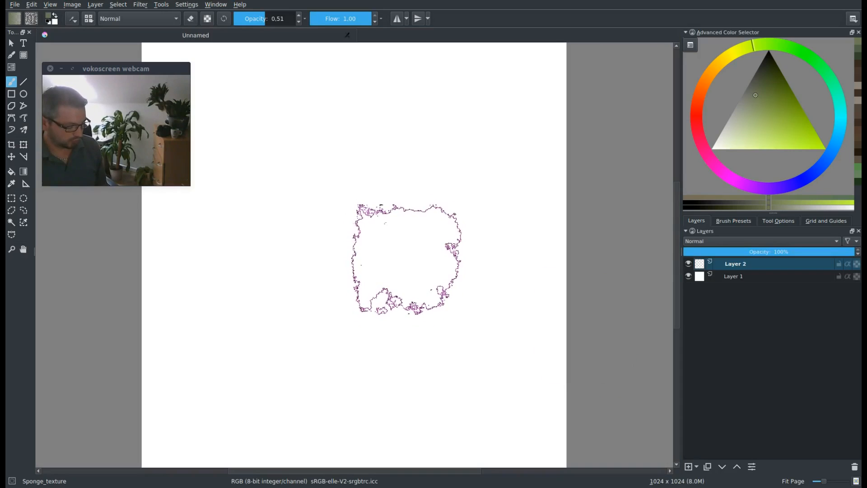
Step: Try a sponge stroke on the blank canvas, undo it, and try rotating, panning and zooming the canvas view
mouse_move(361, 238)
mouse_down()
mouse_move(364, 249)
mouse_move(405, 265)
mouse_move(399, 279)
mouse_move(442, 242)
mouse_move(424, 245)
mouse_move(426, 258)
mouse_move(448, 262)
mouse_up()
key(ctrl+z)
key(shift+space)
key(space)
key(shift+space)
key(space)
key(ctrl+space)
key(space)
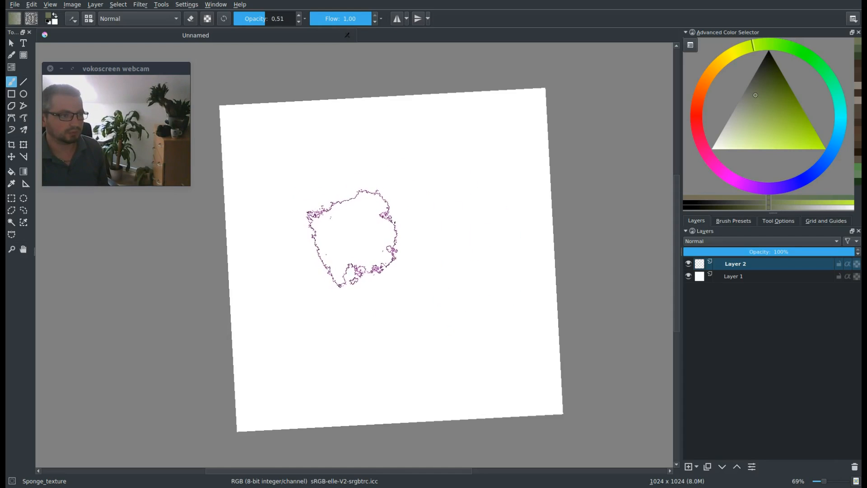
Step: Examine the Favorite Presets and base brush groups in the pop-up palette
right_click(357, 234)
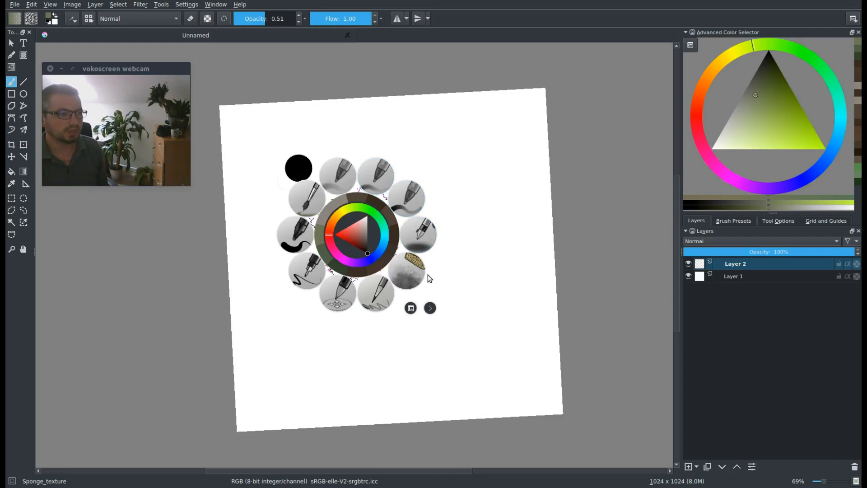
click(411, 308)
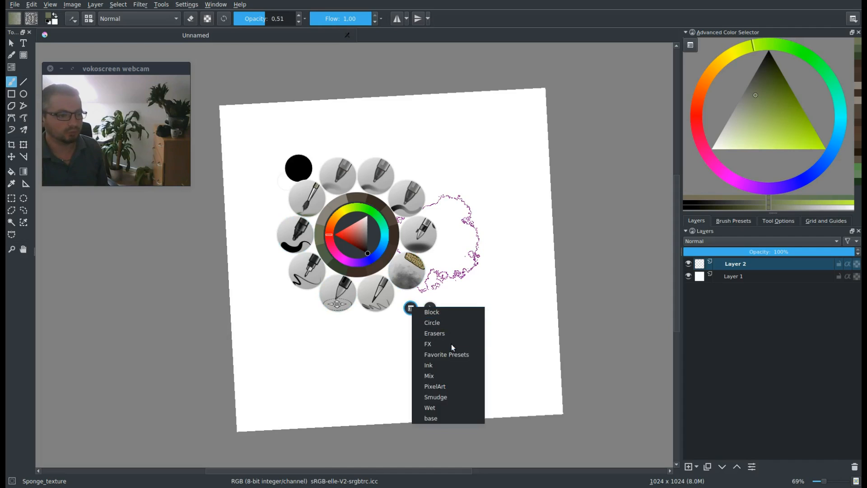
click(444, 355)
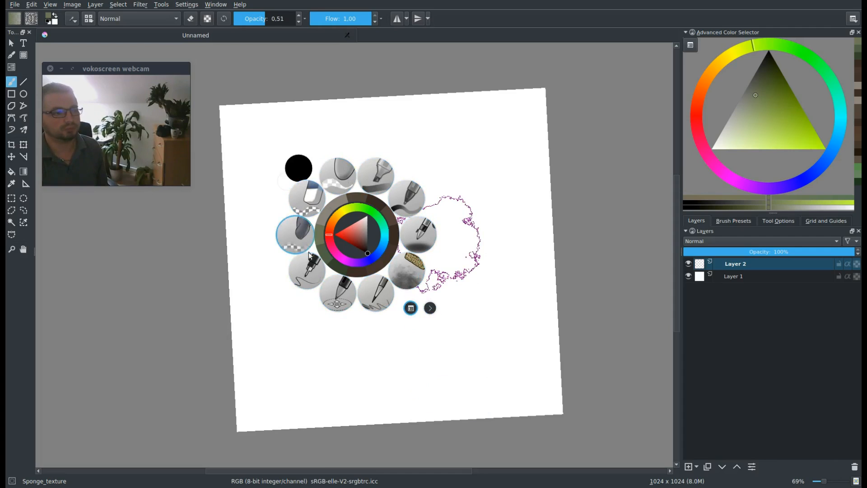
click(411, 308)
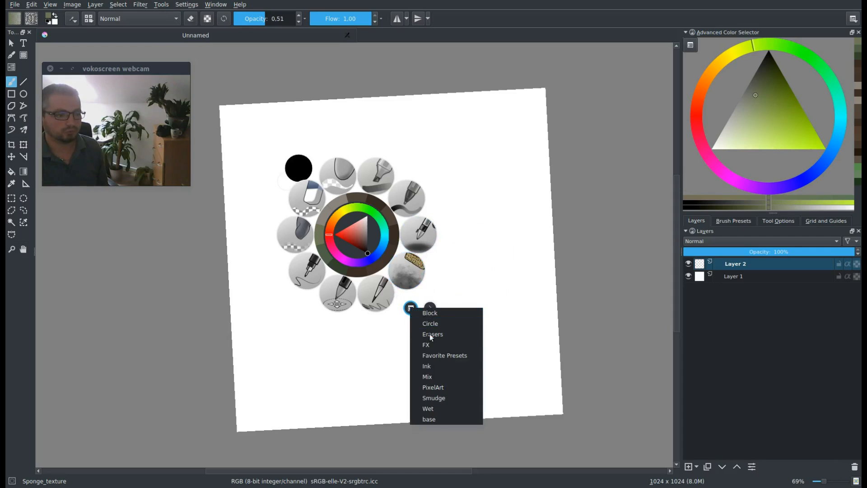
click(434, 419)
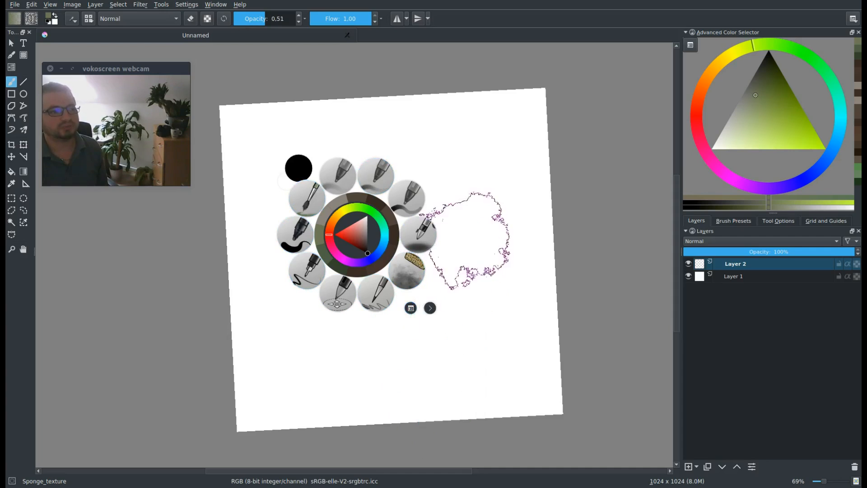
click(469, 274)
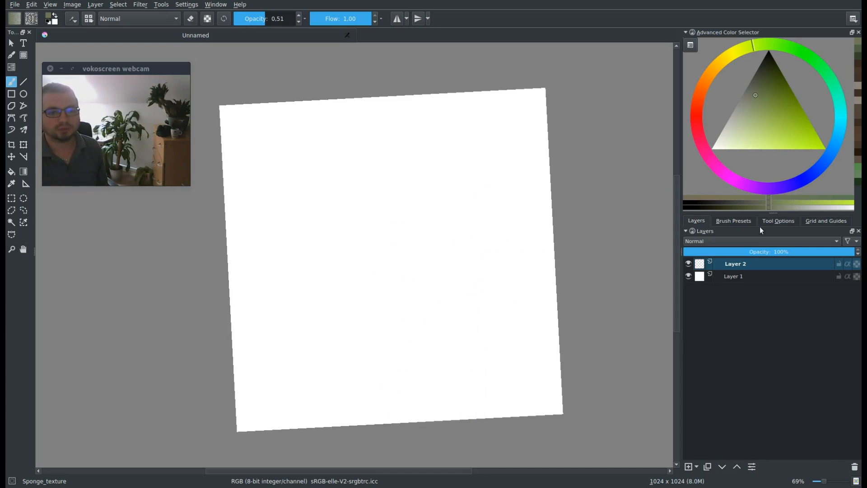
Step: Browse the complete collection of brush presets
click(736, 221)
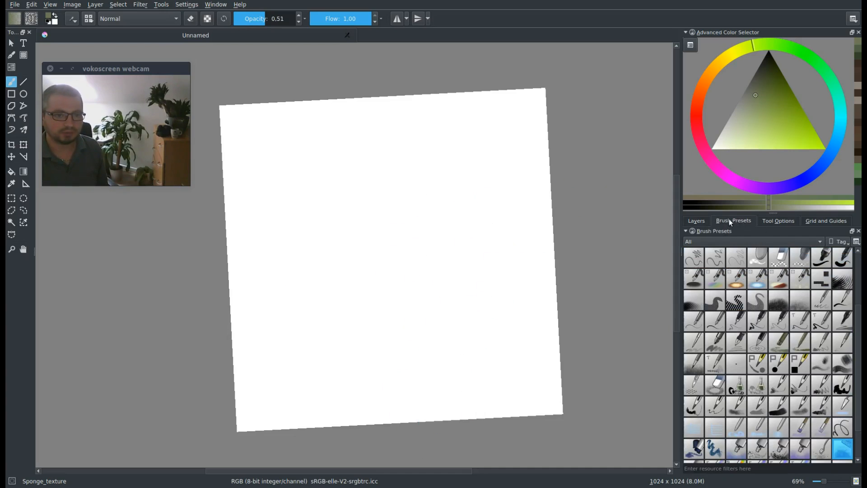
drag(858, 340, 860, 378)
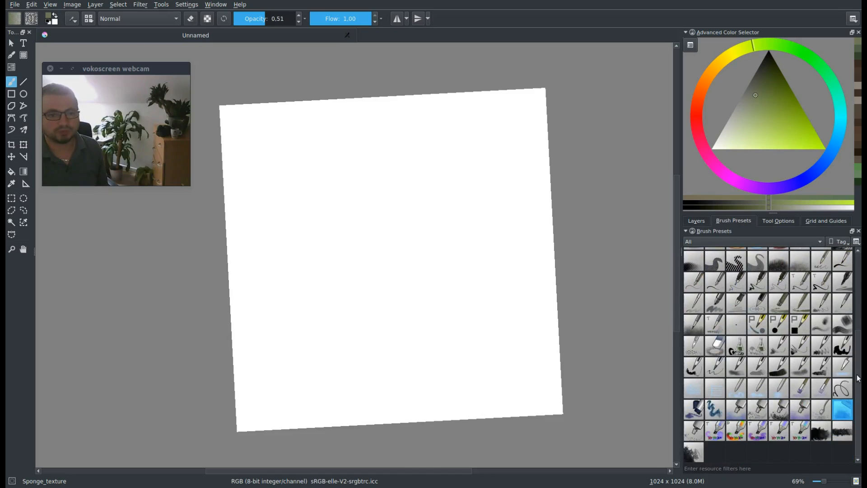
right_click(389, 272)
click(515, 261)
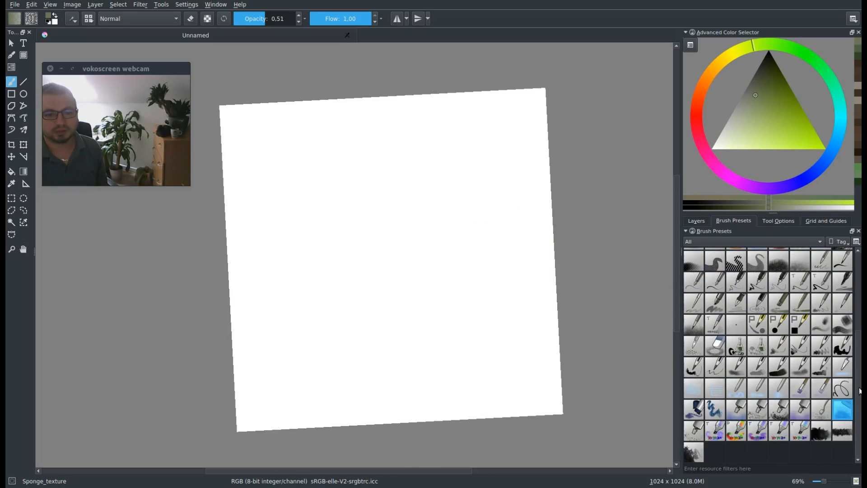
scroll(854, 312, up, 6)
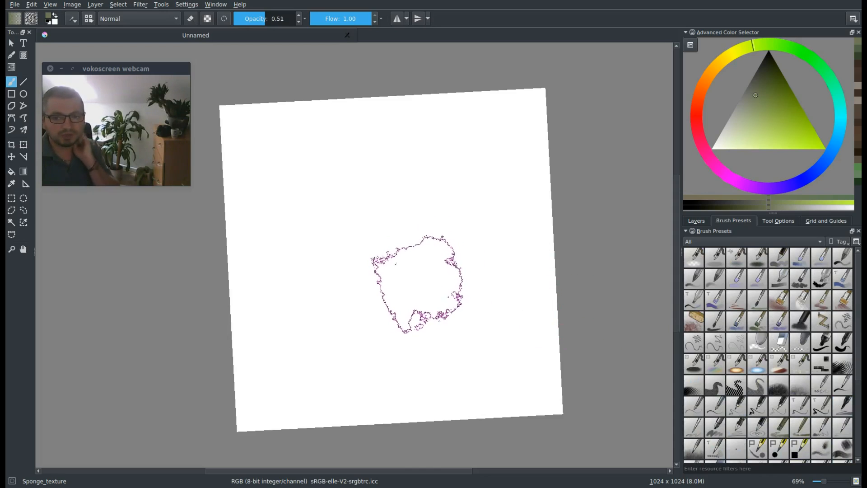
Step: Pick a more saturated olive green and paint a large textured patch on the canvas with the sponge brush
drag(412, 292, 419, 295)
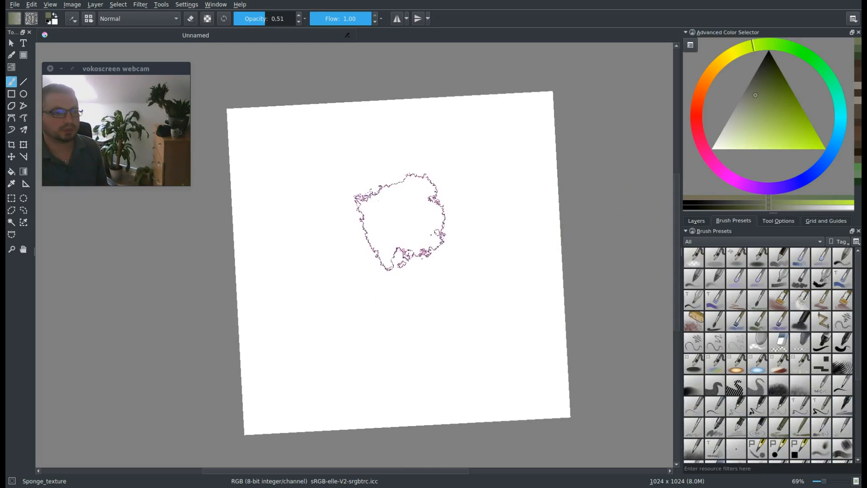
click(765, 104)
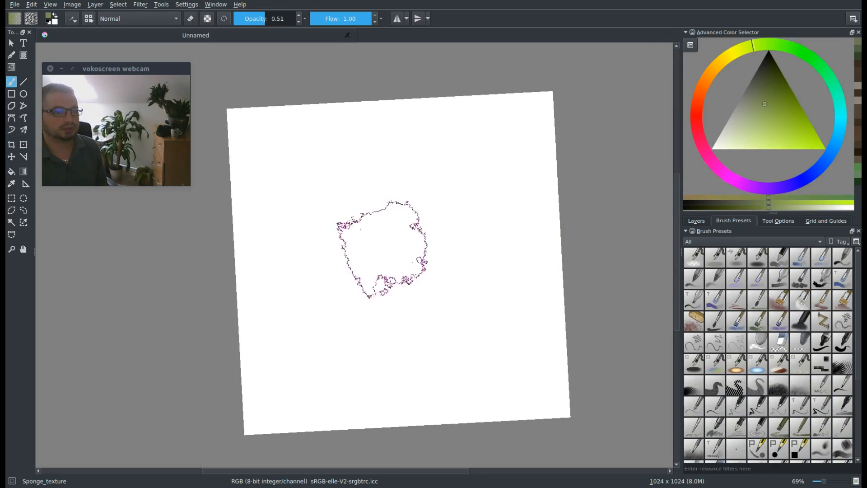
mouse_move(401, 188)
mouse_down()
mouse_move(386, 282)
mouse_move(398, 307)
mouse_move(459, 237)
mouse_move(481, 188)
mouse_move(404, 357)
mouse_move(415, 300)
mouse_move(412, 336)
mouse_move(392, 331)
mouse_move(420, 238)
mouse_move(404, 265)
mouse_up()
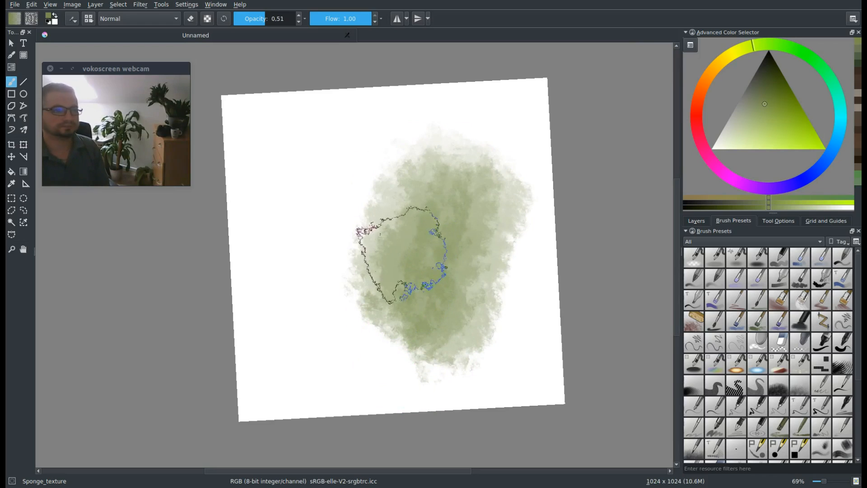
Step: Set the brush blending mode to Screen and paint a lighter diagonal band over the green patch at full opacity
click(156, 21)
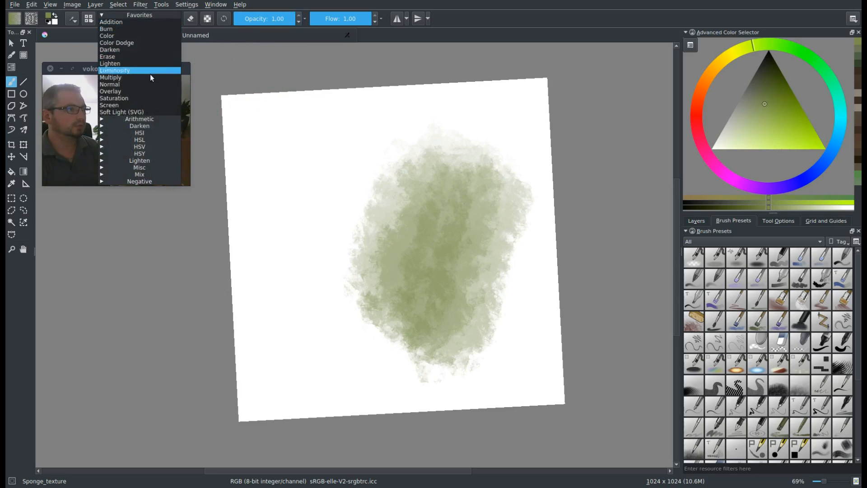
click(151, 104)
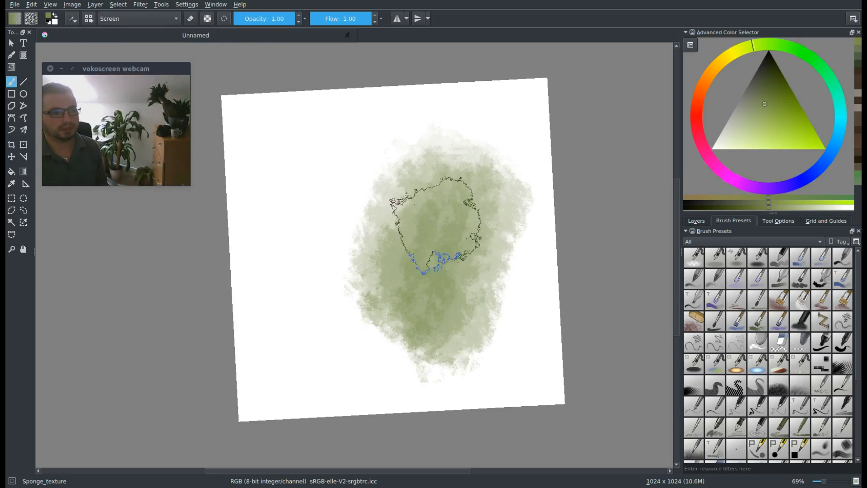
drag(445, 203, 427, 318)
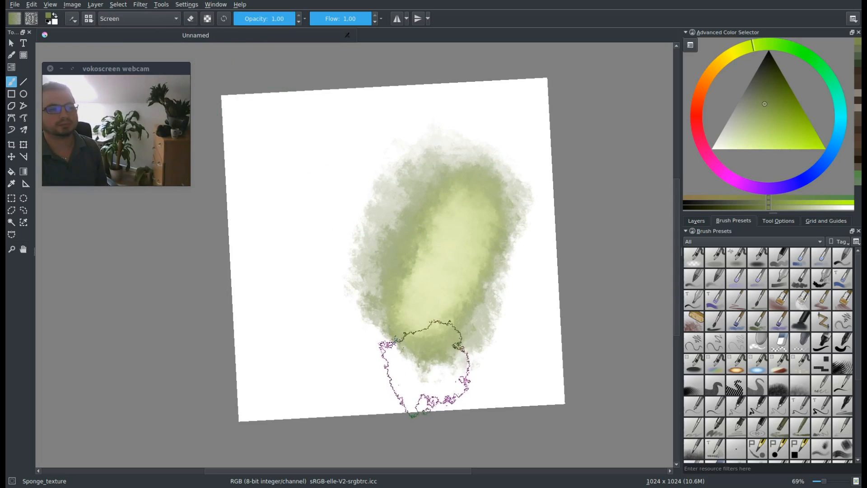
Step: Set the brush blending mode to Multiply, darken the middle of the green patch, and clear the layer
click(145, 19)
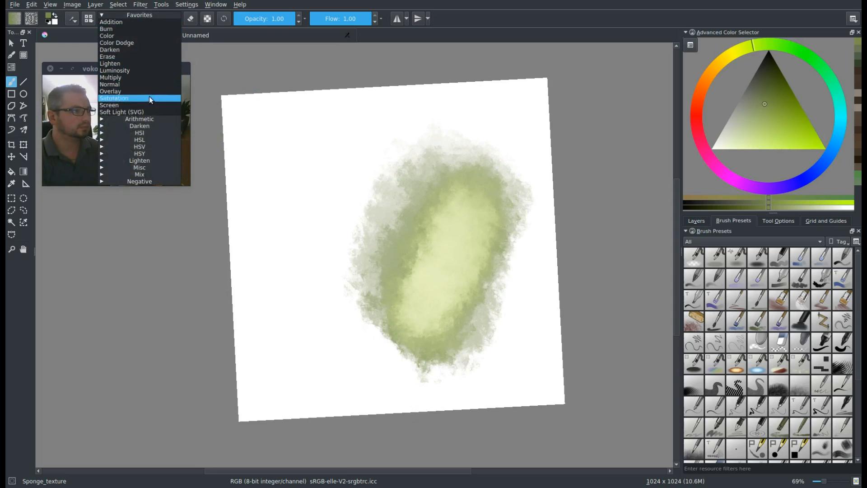
click(153, 76)
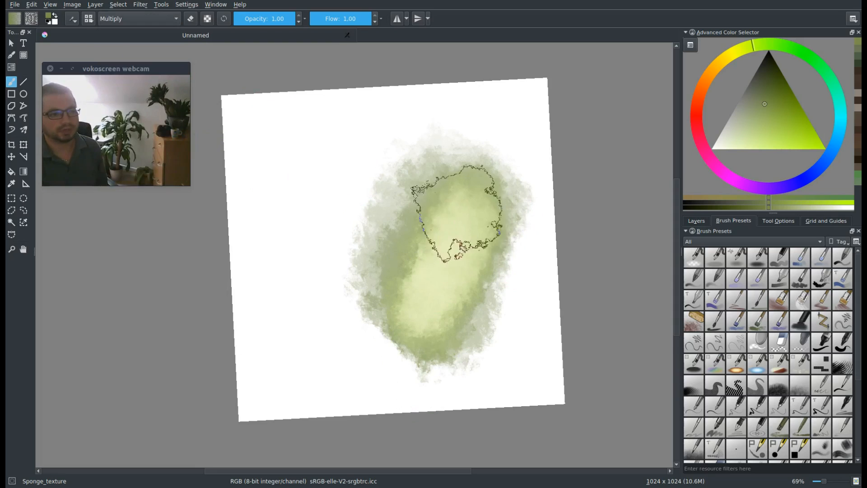
mouse_move(471, 217)
mouse_down()
mouse_move(436, 331)
mouse_move(467, 203)
mouse_move(431, 342)
mouse_up()
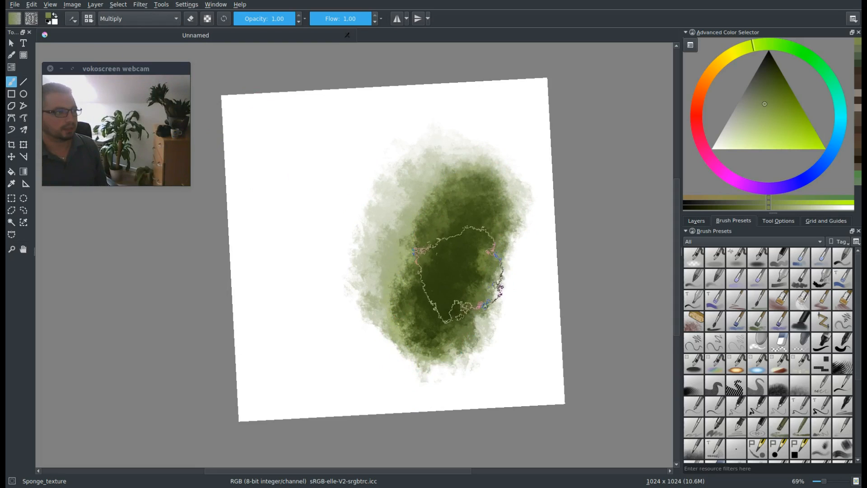
key(Delete)
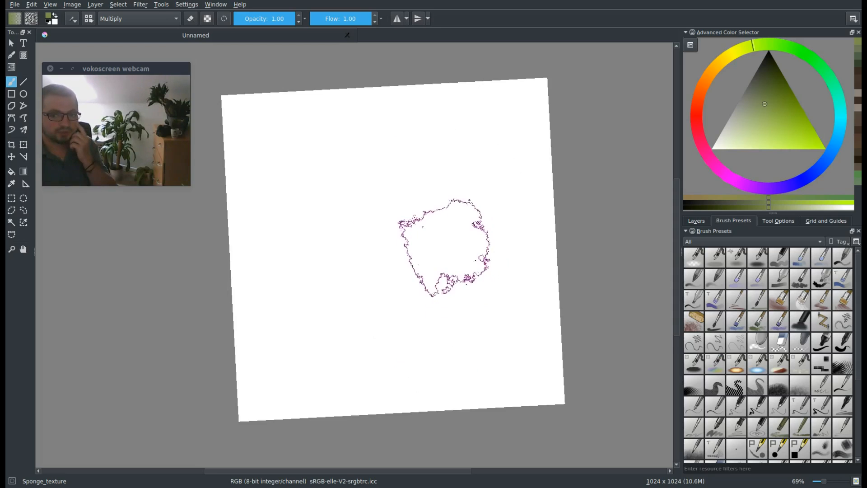
Step: Paint a short diagonal sponge stroke near the canvas center and preview it tiled in wrap-around mode
mouse_move(448, 256)
mouse_down()
mouse_move(461, 273)
mouse_move(489, 268)
mouse_up()
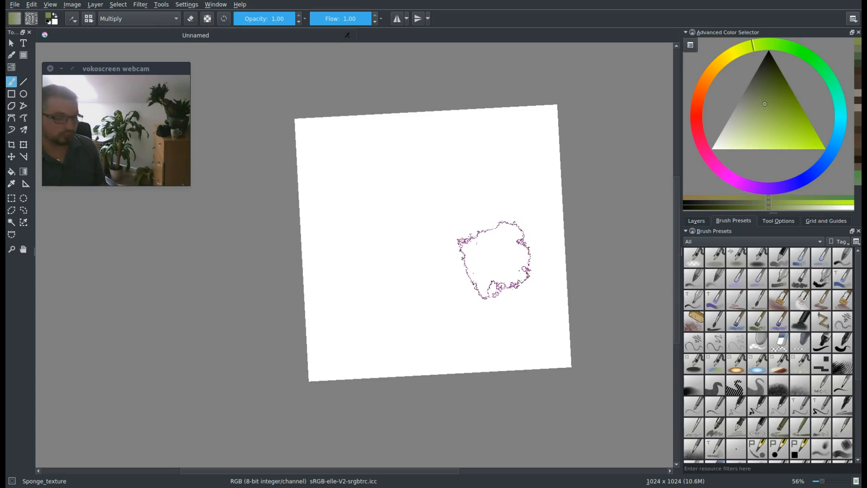
key(w)
drag(493, 257, 490, 255)
key(w)
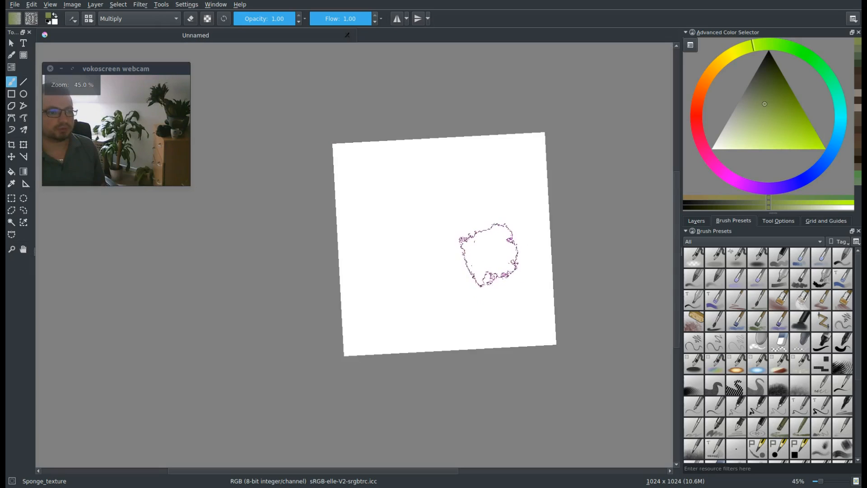
mouse_move(477, 188)
mouse_down()
mouse_move(447, 262)
mouse_move(434, 261)
mouse_move(440, 290)
mouse_up()
key(w)
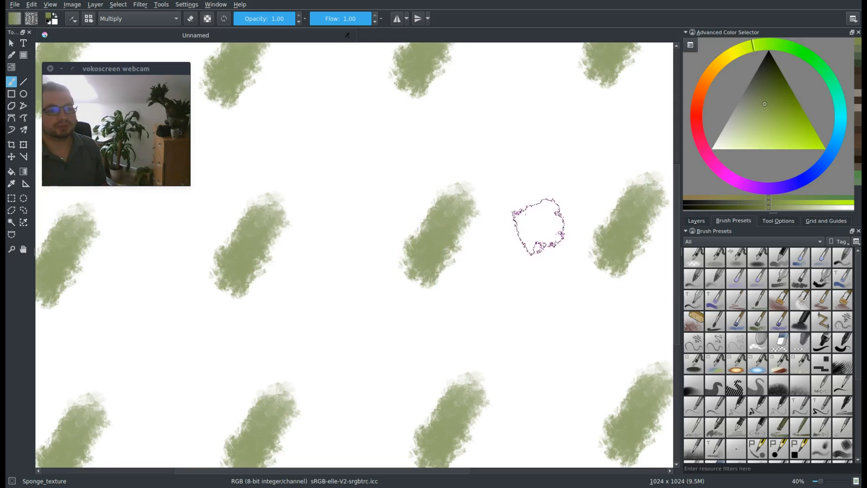
Step: Paint more diagonal sponge strokes across the tile borders in wrap-around mode and compare the tiled and single-canvas views
mouse_move(537, 222)
mouse_down()
mouse_move(510, 264)
mouse_move(561, 206)
mouse_move(523, 269)
mouse_move(560, 269)
mouse_move(515, 316)
mouse_move(485, 239)
mouse_move(418, 324)
mouse_move(426, 318)
mouse_move(392, 302)
mouse_up()
key(w)
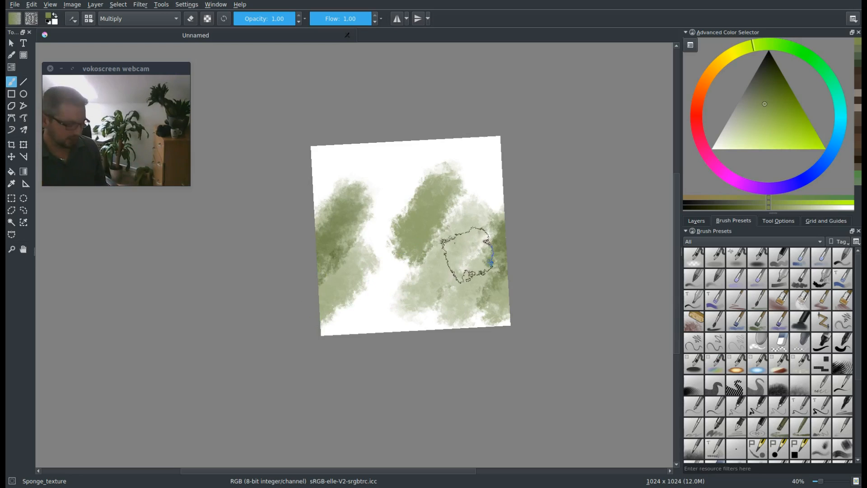
key(w)
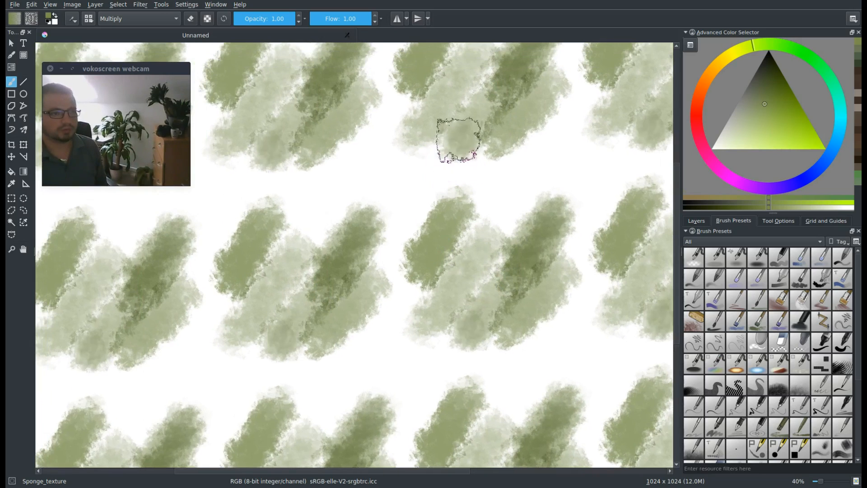
key(w)
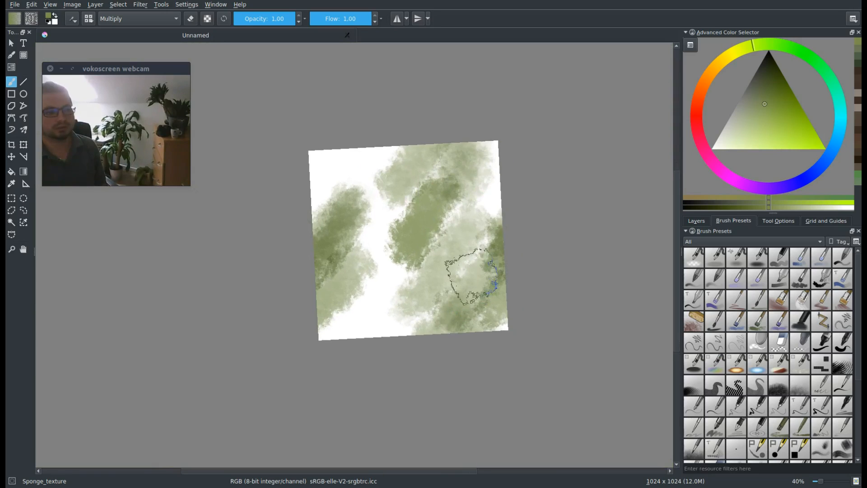
Step: Paint over the canvas's upper-right corner with wrap-around mode off, check the seams in the tiled preview, and clear the layer
mouse_move(484, 156)
mouse_down()
mouse_move(464, 175)
mouse_move(469, 232)
mouse_up()
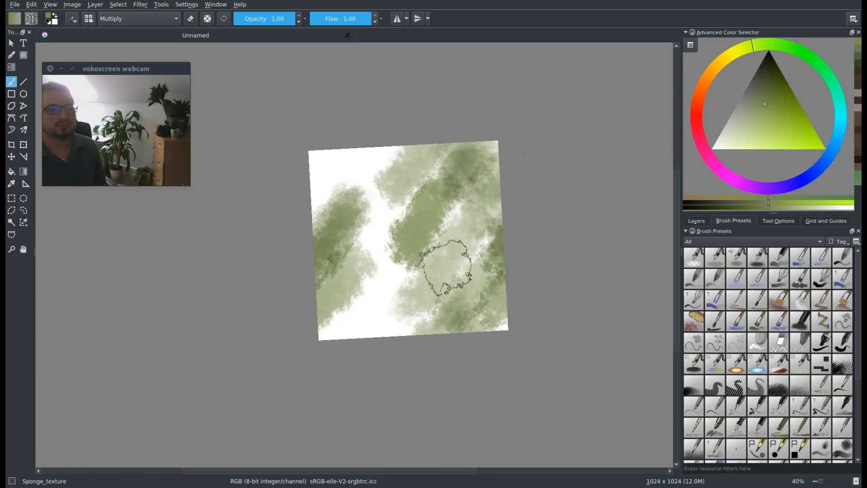
key(w)
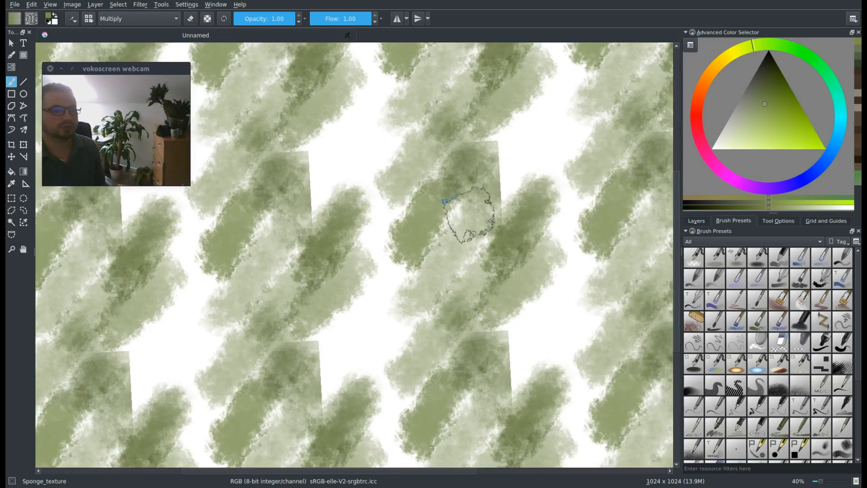
key(w)
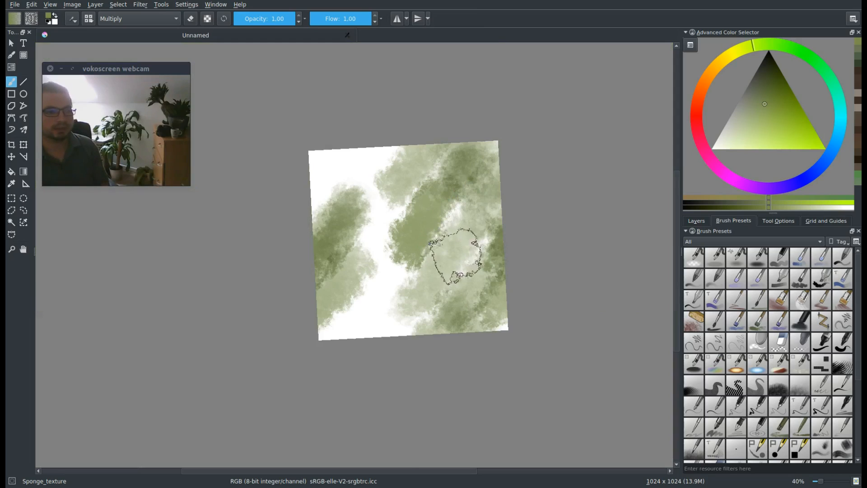
key(Delete)
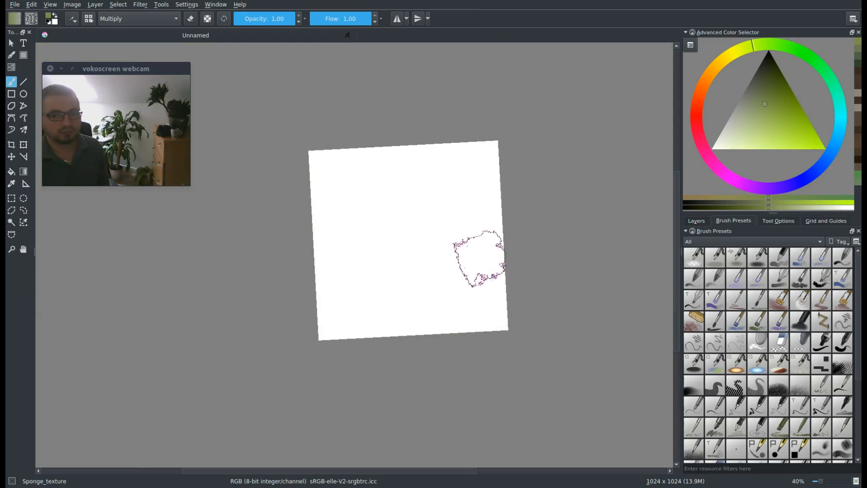
Step: Set the brush opacity to 0.30
click(276, 19)
drag(276, 21, 255, 20)
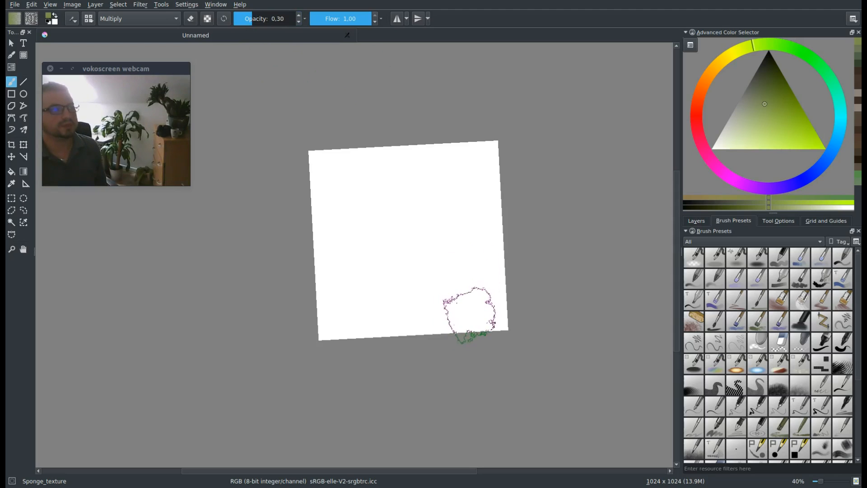
Step: Paint overlapping translucent sponge strokes in greyish green and a more saturated olive green around the middle of Layer 2
drag(418, 208, 401, 254)
key(ctrl+z)
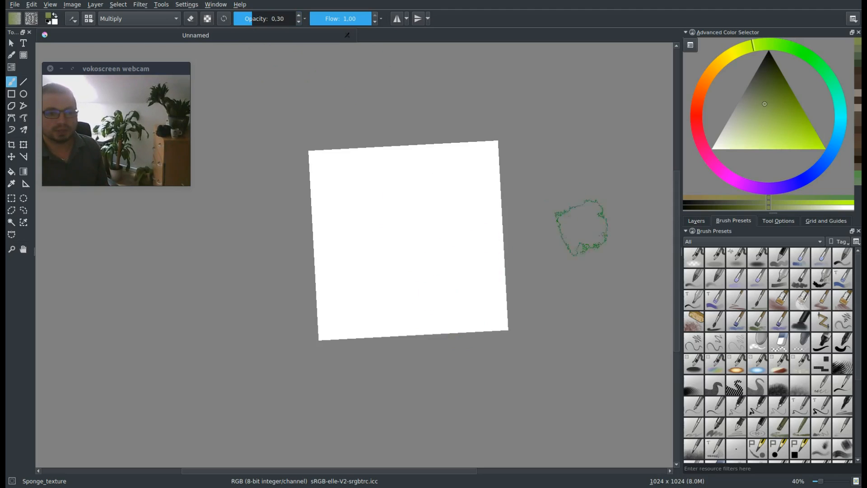
click(696, 221)
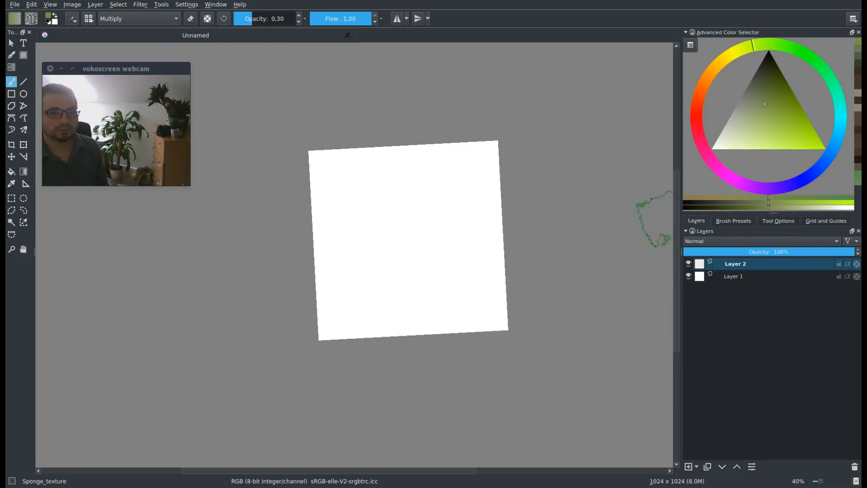
drag(377, 193, 401, 213)
click(782, 110)
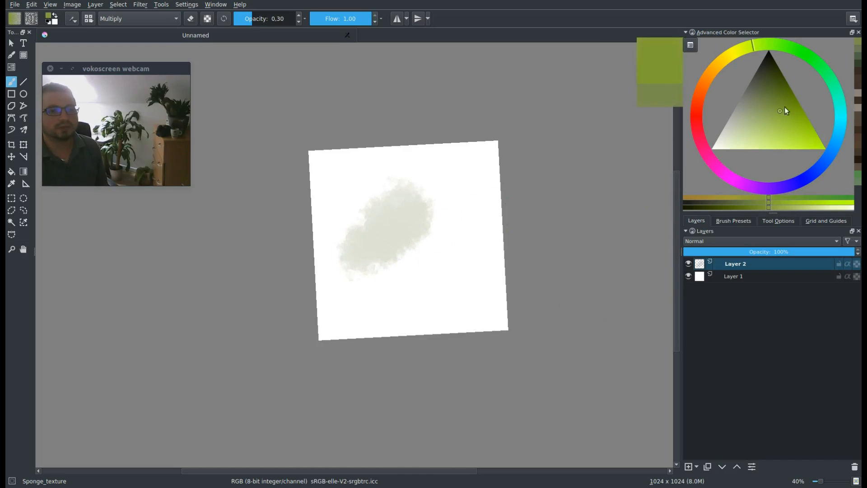
mouse_move(402, 188)
mouse_down()
mouse_move(395, 256)
mouse_move(452, 244)
mouse_up()
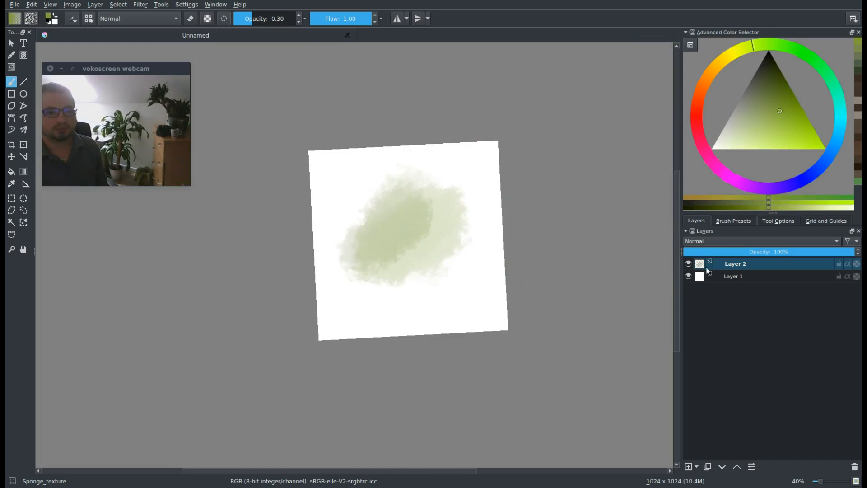
Step: Duplicate Layer 2, hide the original and delete it so only the copy remains above Layer 1
click(708, 467)
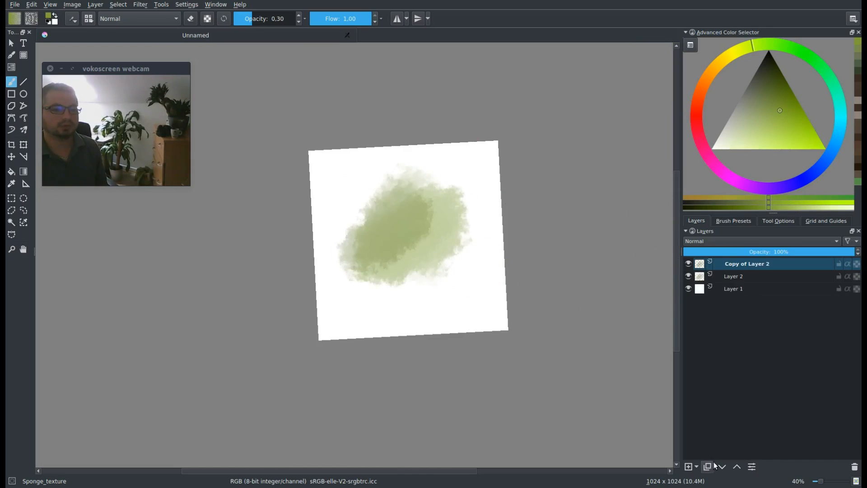
click(689, 276)
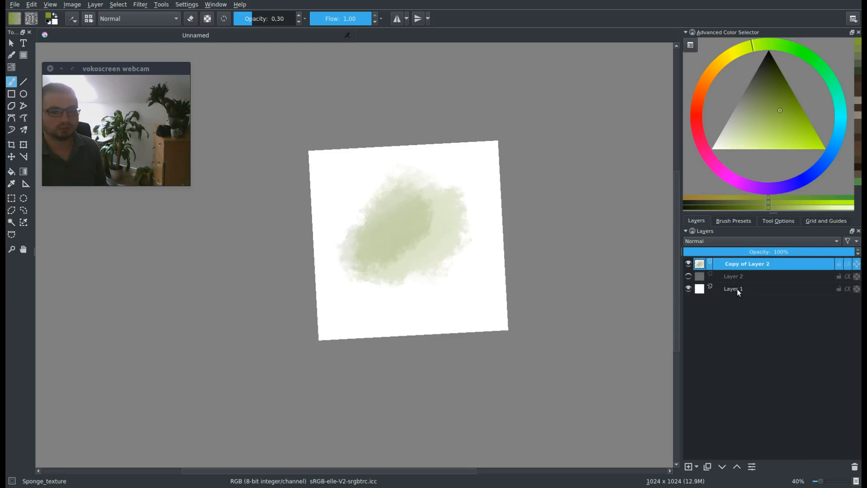
click(739, 277)
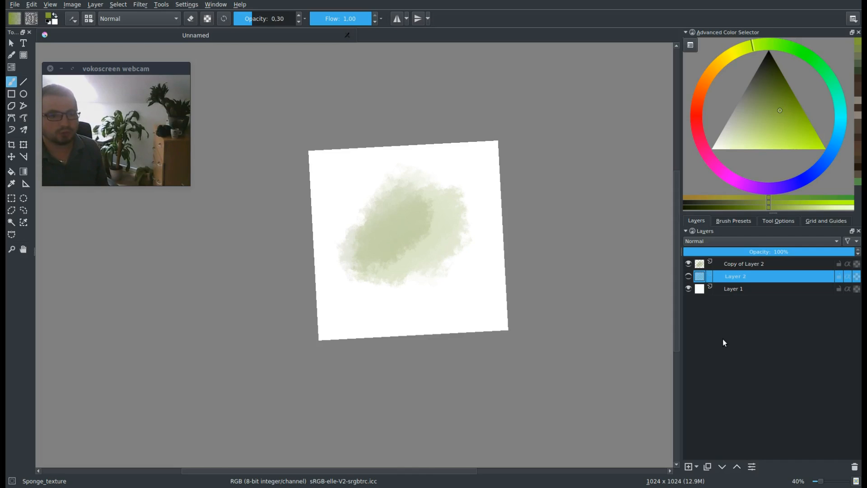
click(855, 468)
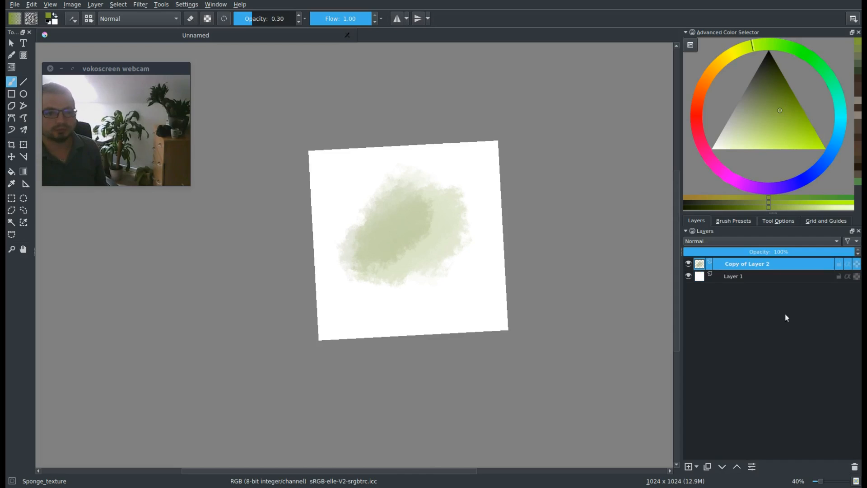
Step: Delete Copy of Layer 2 and add a new empty paint layer above Layer 1
click(855, 467)
click(689, 466)
drag(531, 263, 515, 303)
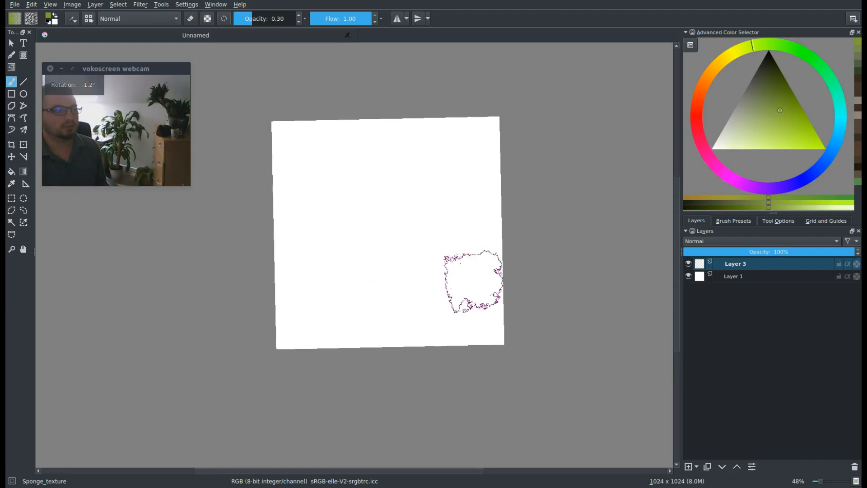
Step: Fill the new layer with a dark greyish brown using the Fill tool at 1.00 opacity
click(11, 172)
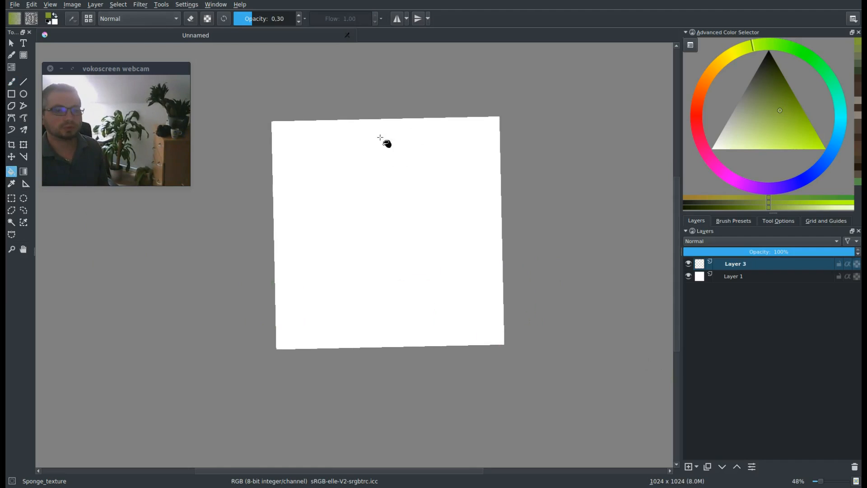
click(713, 72)
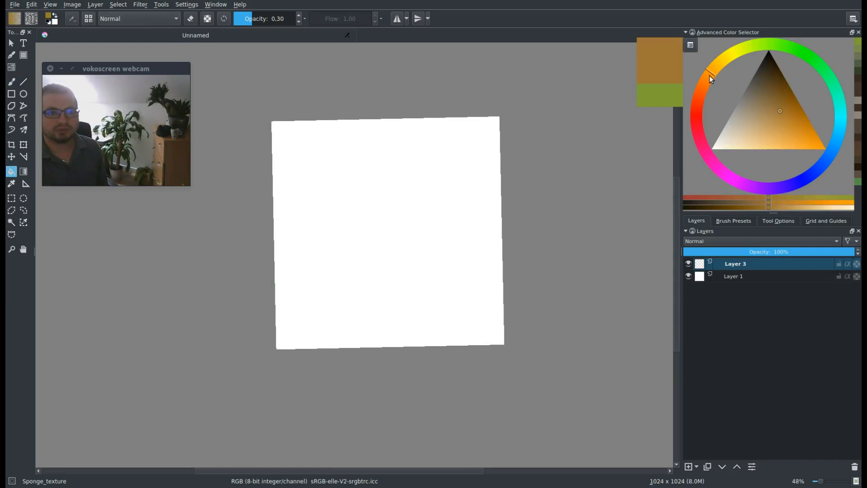
click(761, 77)
drag(761, 78, 759, 83)
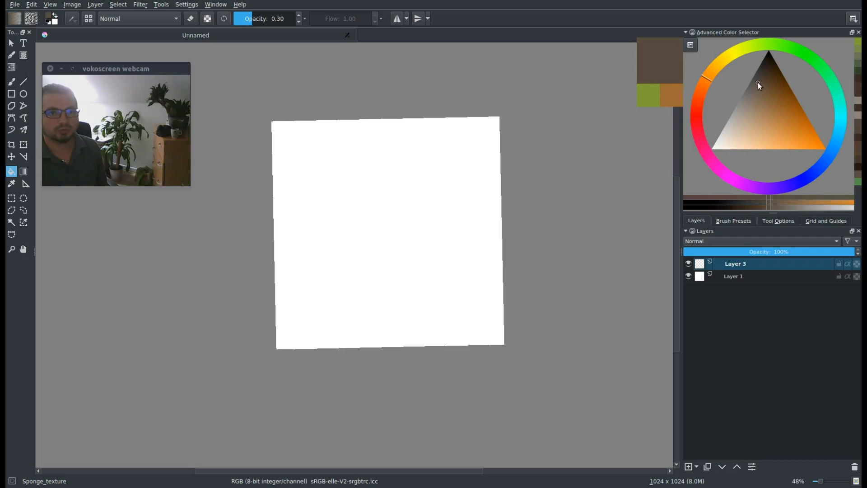
click(421, 214)
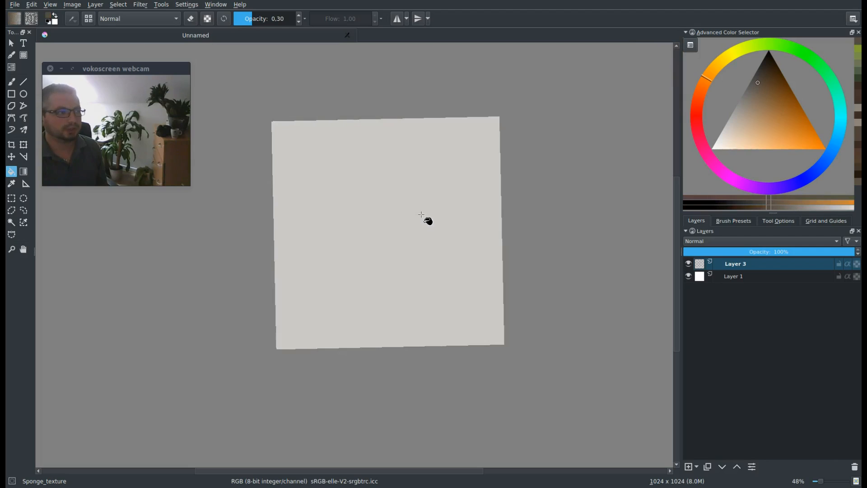
key(ctrl+z)
click(293, 18)
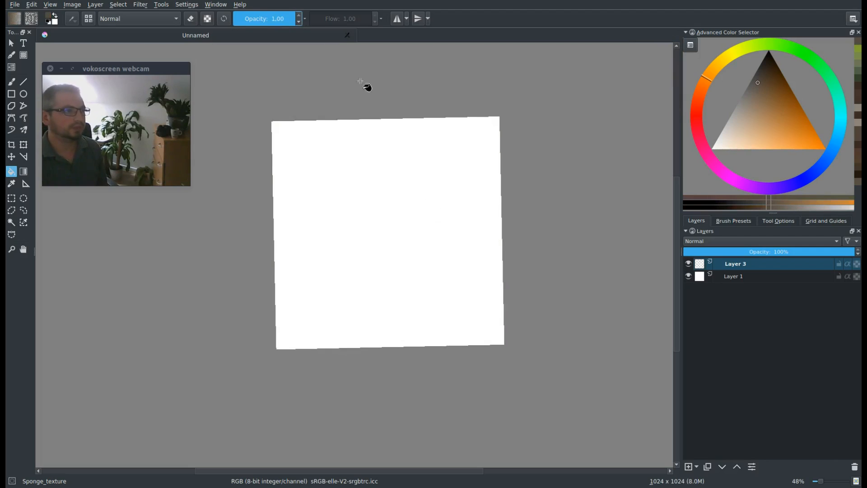
click(423, 220)
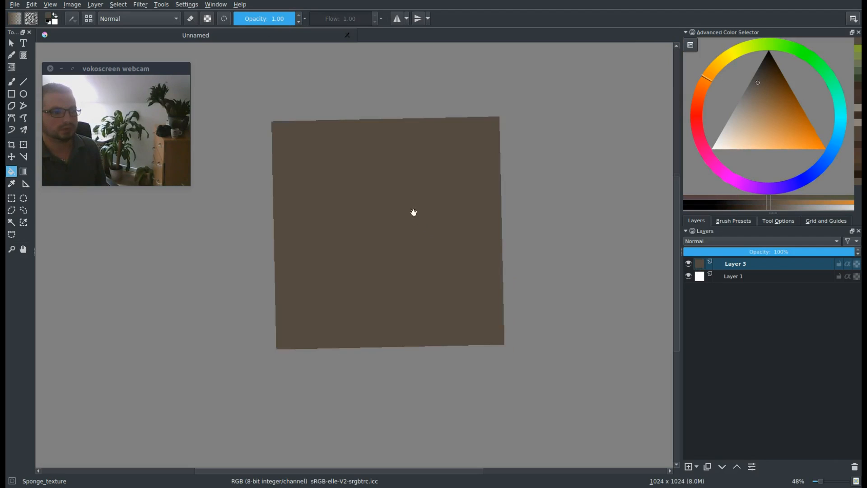
Step: Return to the freehand brush with the Sponge_texture preset and turn on wrap-around mode
drag(408, 208, 416, 217)
scroll(430, 255, up, 1)
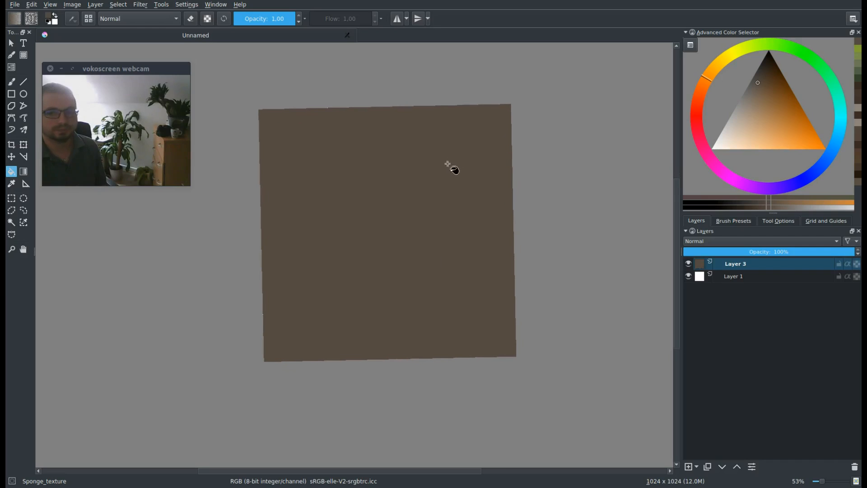
right_click(497, 240)
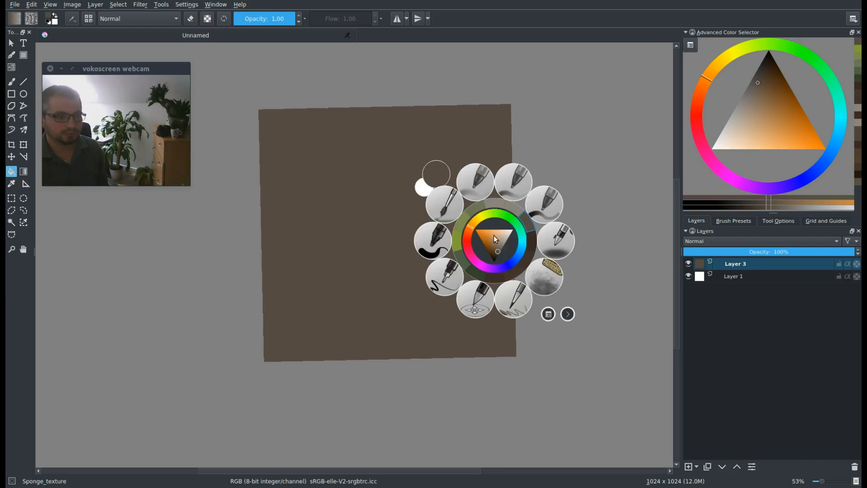
click(549, 281)
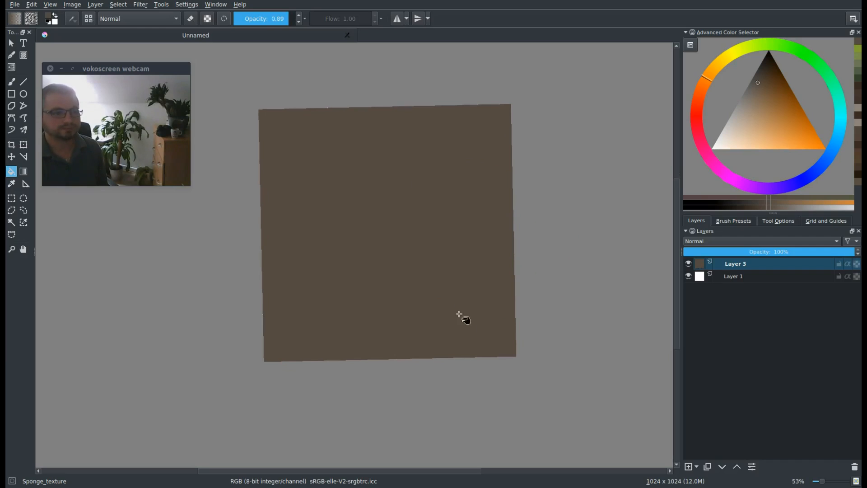
click(12, 82)
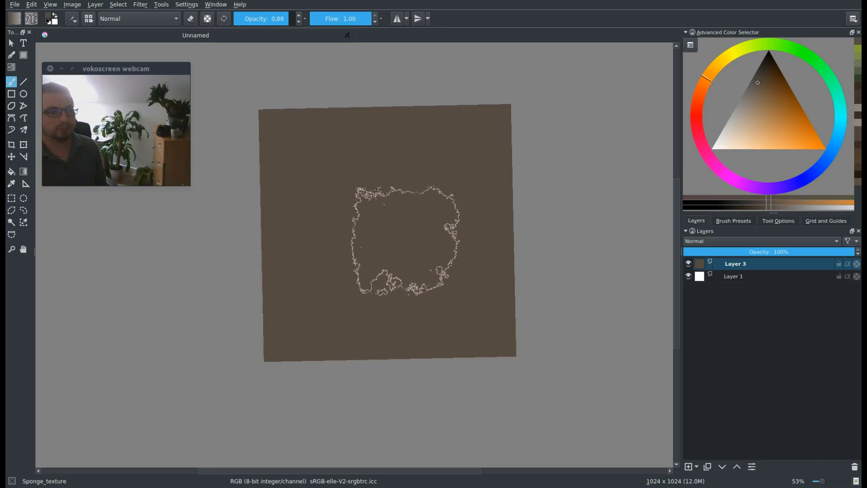
scroll(387, 227, down, 2)
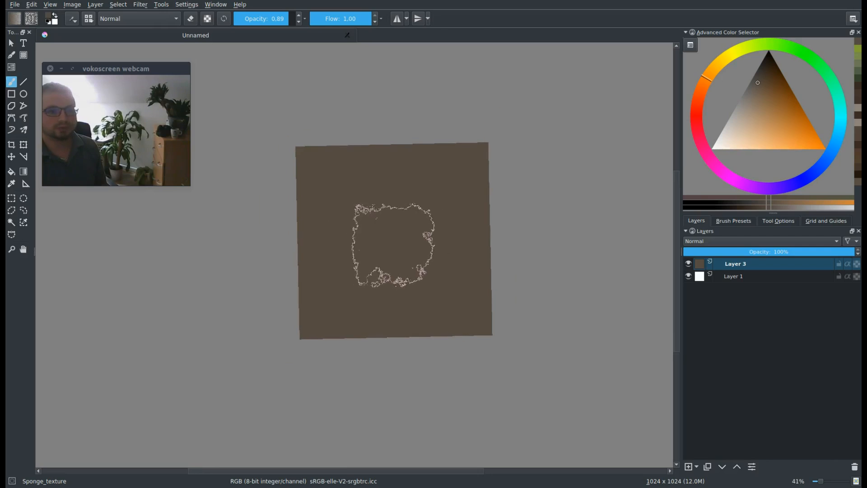
key(w)
scroll(400, 235, down, 1)
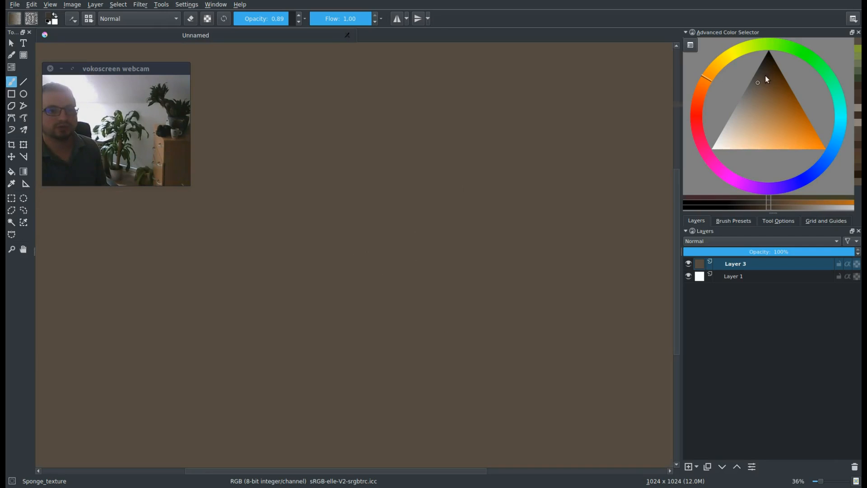
Step: Sponge subtle darker and lighter brown patches across the tiled brown layer at 0.27 brush opacity
click(767, 76)
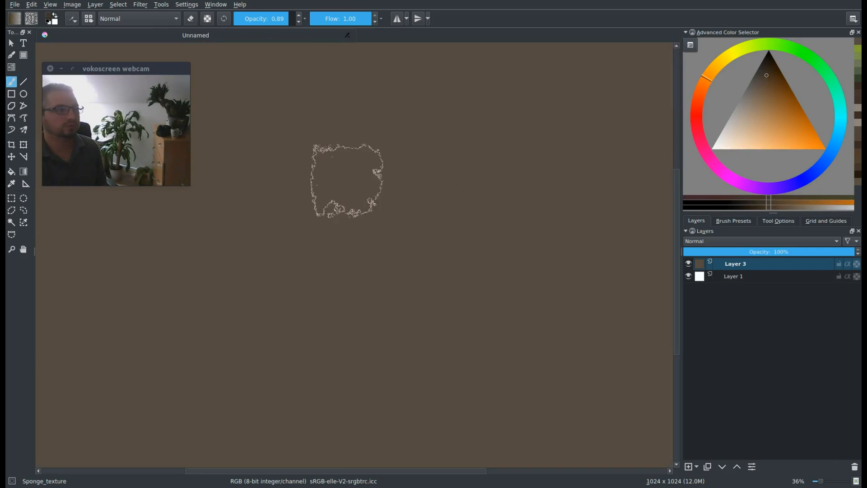
drag(258, 20, 249, 19)
mouse_move(375, 167)
mouse_down()
mouse_move(311, 258)
mouse_move(397, 183)
mouse_move(353, 259)
mouse_move(478, 162)
mouse_move(371, 333)
mouse_move(430, 256)
mouse_move(382, 225)
mouse_move(405, 202)
mouse_move(432, 234)
mouse_move(463, 205)
mouse_move(436, 175)
mouse_move(360, 285)
mouse_move(407, 279)
mouse_move(433, 301)
mouse_move(426, 307)
mouse_move(371, 221)
mouse_move(389, 176)
mouse_move(346, 225)
mouse_move(314, 239)
mouse_move(351, 234)
mouse_move(331, 303)
mouse_move(362, 308)
mouse_up()
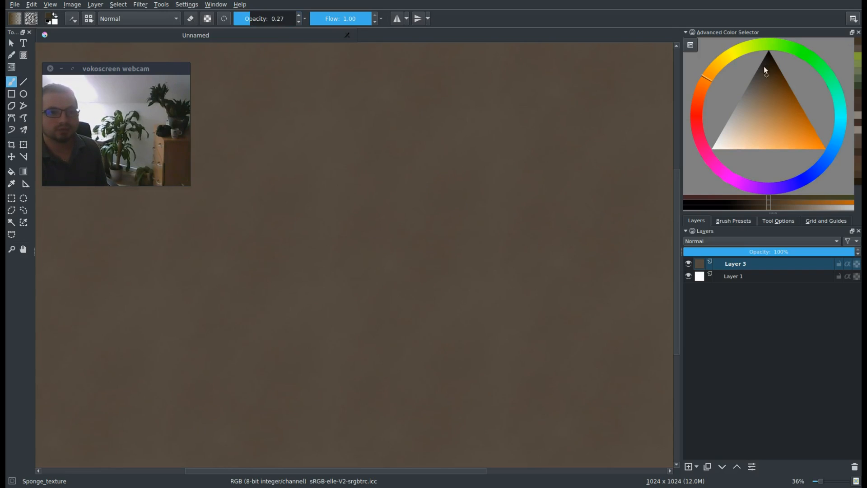
click(759, 94)
mouse_move(448, 208)
mouse_down()
mouse_move(478, 266)
mouse_move(409, 273)
mouse_move(360, 236)
mouse_move(333, 298)
mouse_up()
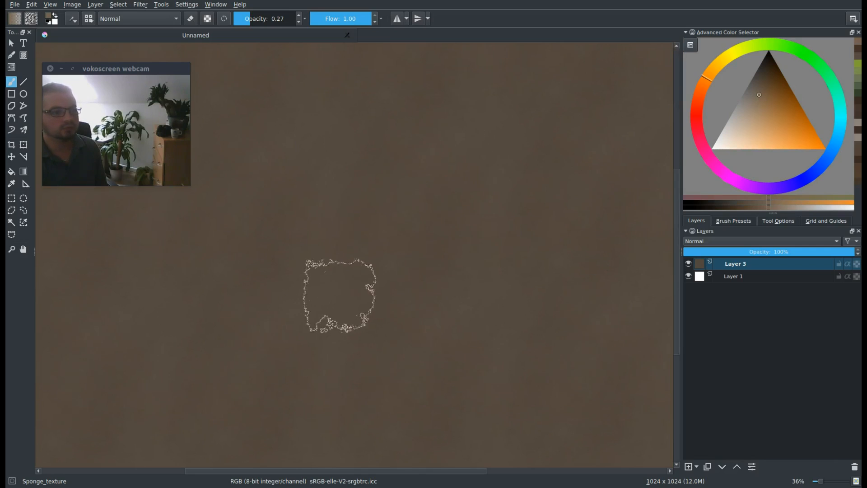
Step: Shift the hue to yellowish orange, pick a very dark shade and sponge it over the tiled layer
click(698, 130)
click(715, 70)
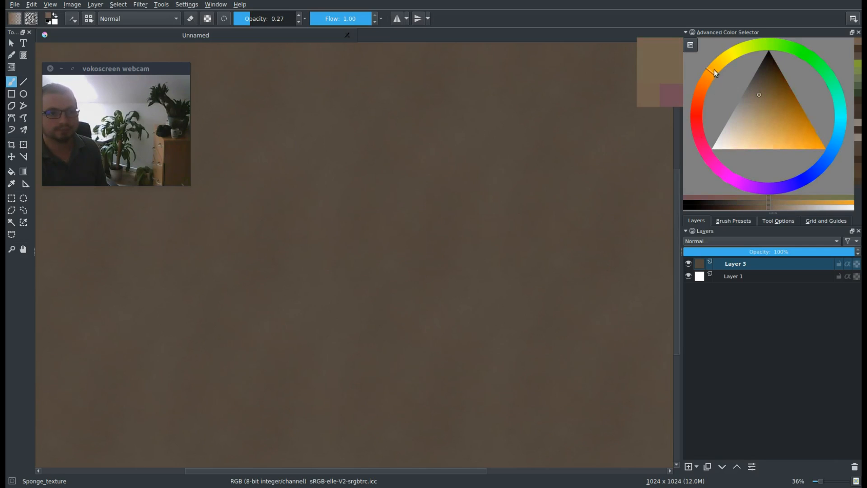
click(767, 70)
mouse_move(557, 165)
mouse_down()
mouse_move(411, 205)
mouse_move(484, 223)
mouse_move(368, 248)
mouse_move(443, 270)
mouse_move(435, 157)
mouse_move(330, 194)
mouse_move(348, 306)
mouse_move(465, 220)
mouse_up()
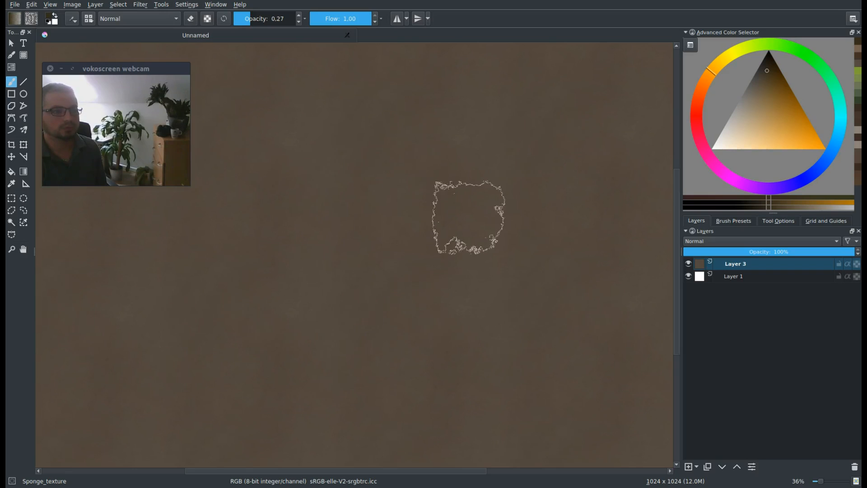
Step: Sponge dark reddish brown patches over the tiled layer and vary them with a very dark green
click(701, 98)
mouse_move(436, 137)
mouse_down()
mouse_move(498, 163)
mouse_move(499, 262)
mouse_move(485, 142)
mouse_move(449, 205)
mouse_up()
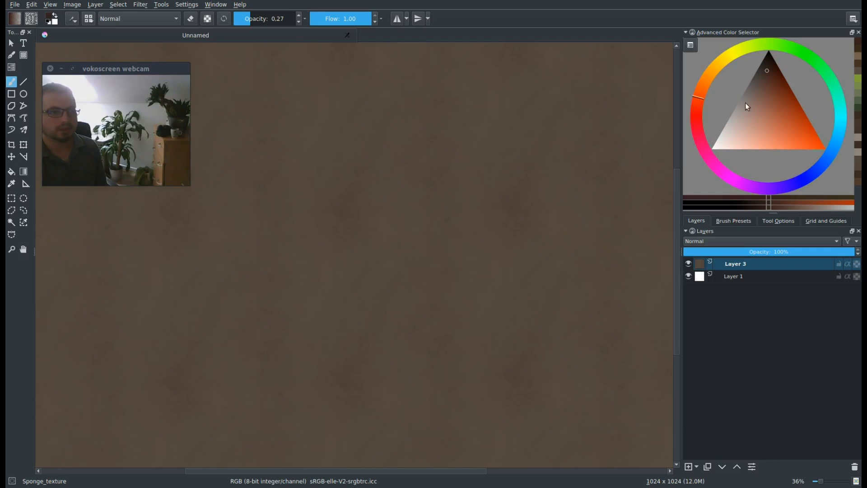
click(777, 45)
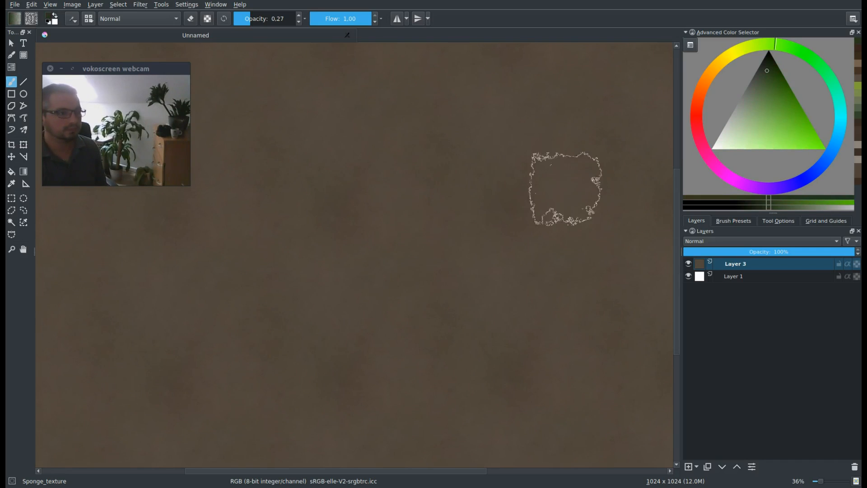
Step: Turn off wrap-around mode and duplicate the sponged brown Layer 3
key(w)
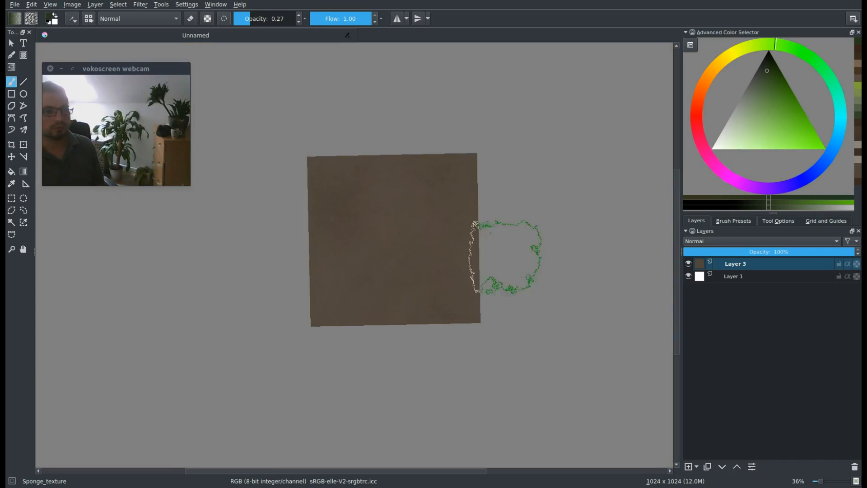
drag(511, 277, 506, 265)
drag(447, 232, 490, 290)
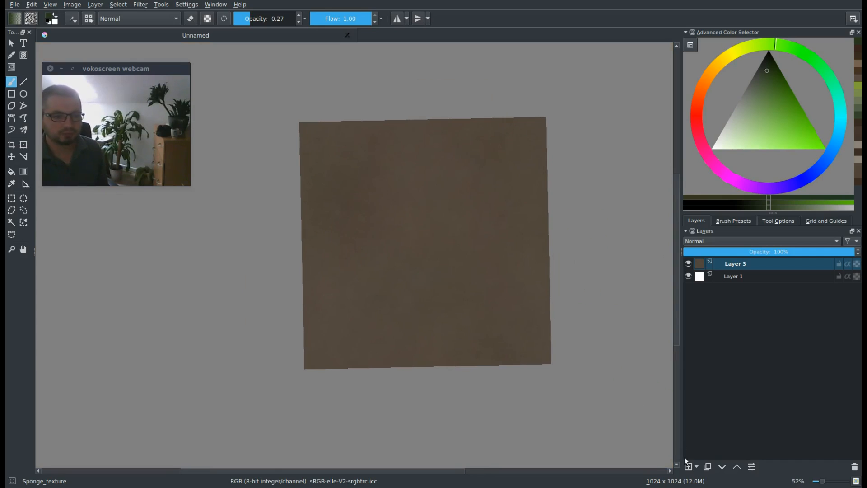
click(708, 468)
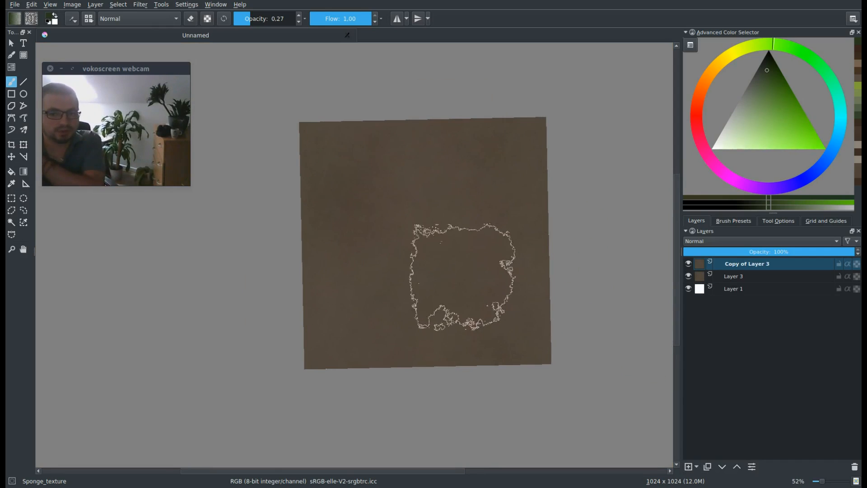
Step: Switch the brush to the Bristle_frottis preset for painting on the duplicated layer
right_click(428, 234)
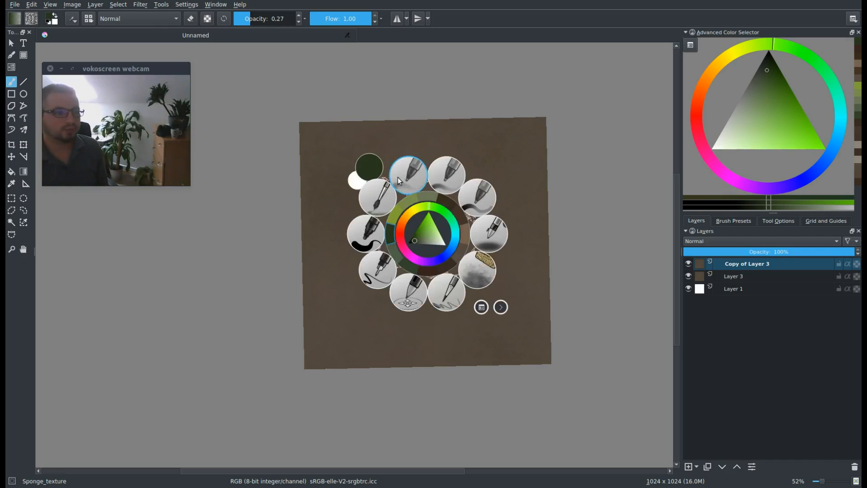
click(379, 200)
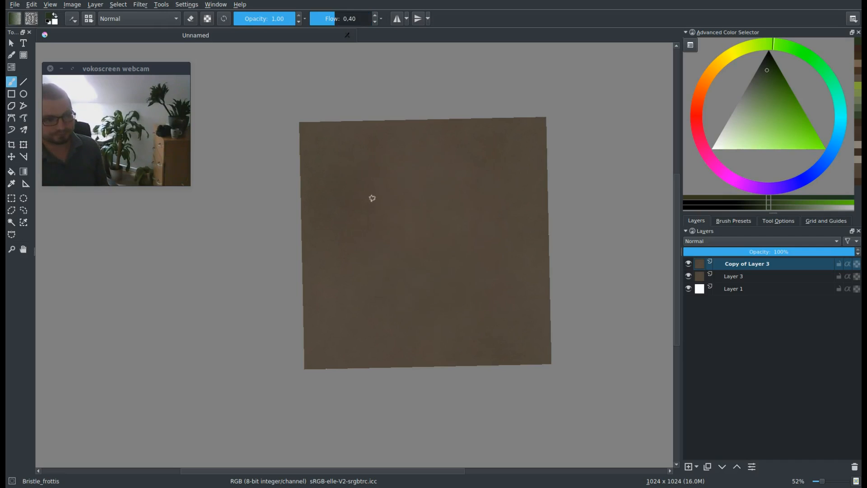
right_click(376, 206)
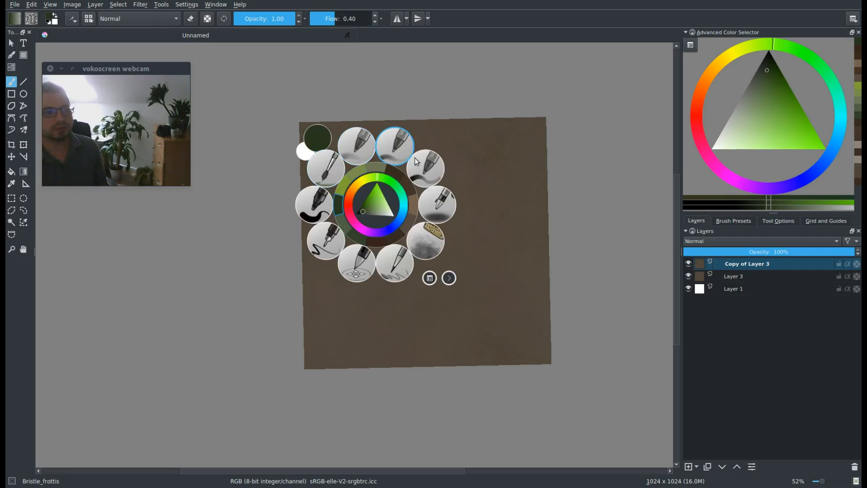
click(328, 173)
drag(395, 222, 409, 241)
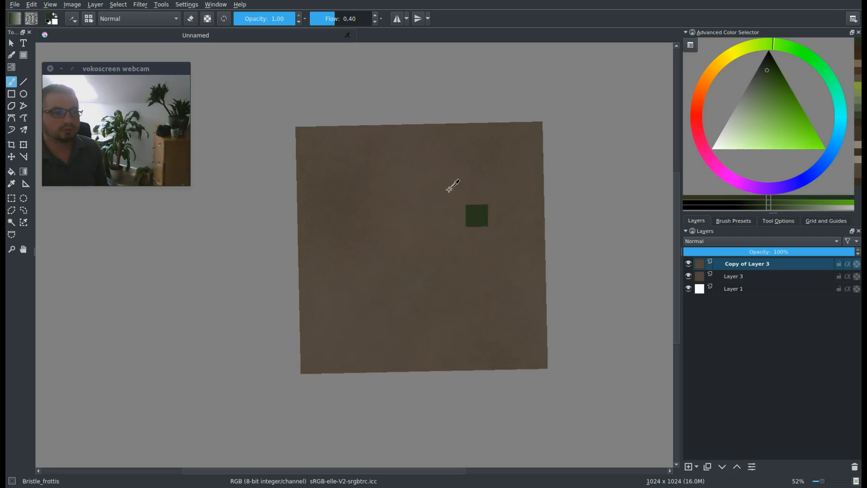
Step: Sample the base brown, pick a light warm grey and outline a round stone in the upper-left part of the texture
ctrl+click(449, 203)
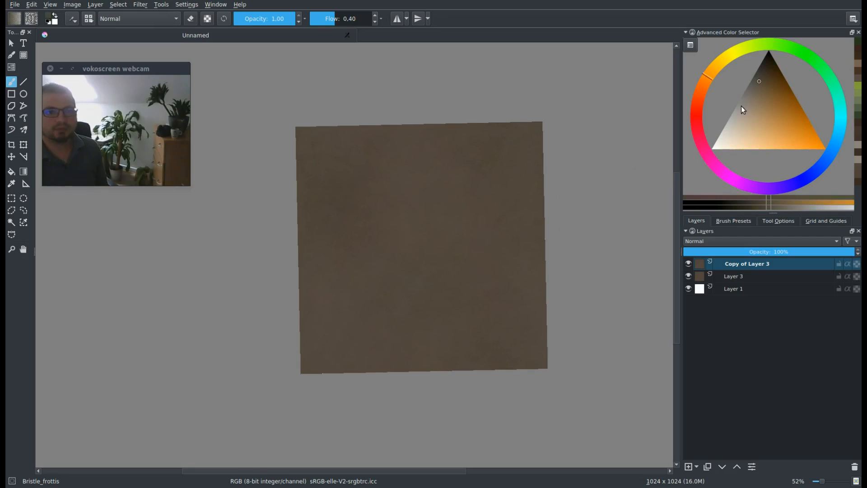
drag(743, 106, 739, 110)
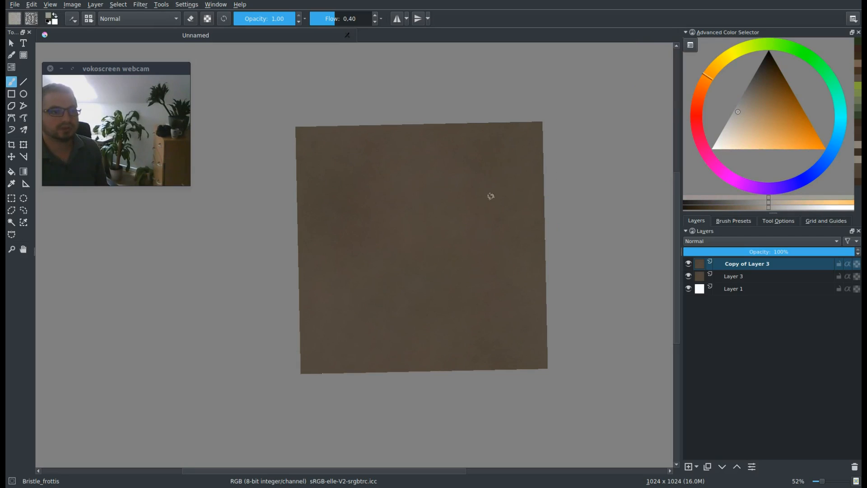
scroll(367, 208, up, 1)
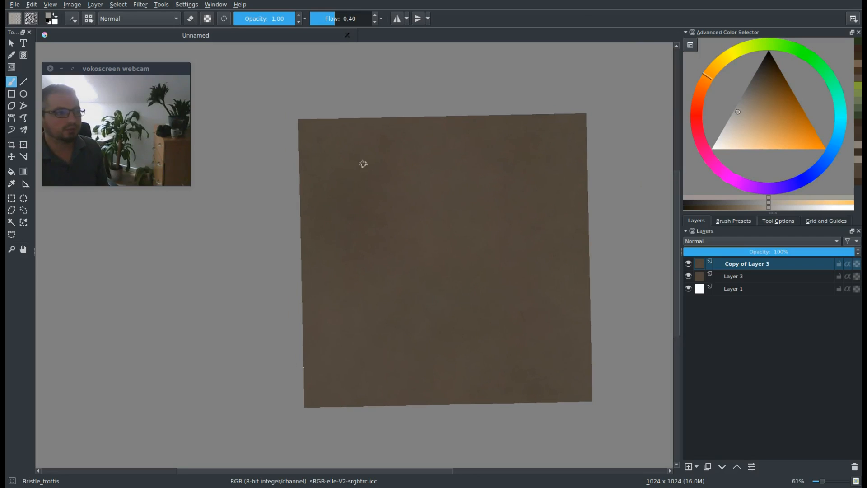
drag(356, 156, 357, 156)
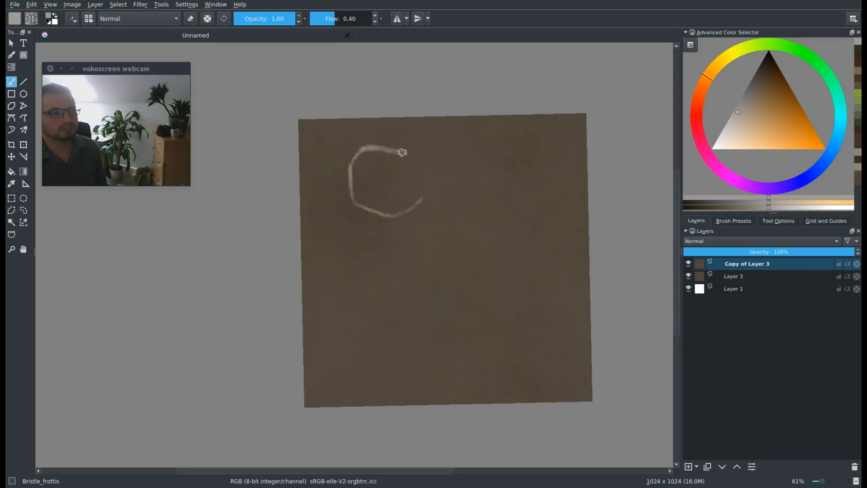
drag(418, 196, 415, 200)
Step: Thicken the round stone's outline inward and fill its centre with light warm grey strokes
mouse_move(366, 165)
mouse_down()
mouse_move(369, 186)
mouse_move(359, 182)
mouse_move(361, 191)
mouse_move(384, 197)
mouse_up()
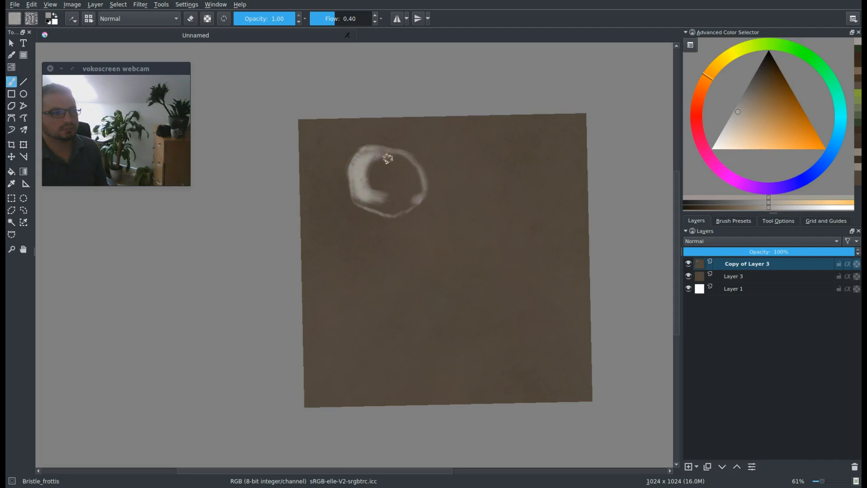
mouse_move(388, 156)
mouse_down()
mouse_move(418, 189)
mouse_move(414, 166)
mouse_move(407, 164)
mouse_move(418, 201)
mouse_move(394, 211)
mouse_move(367, 202)
mouse_up()
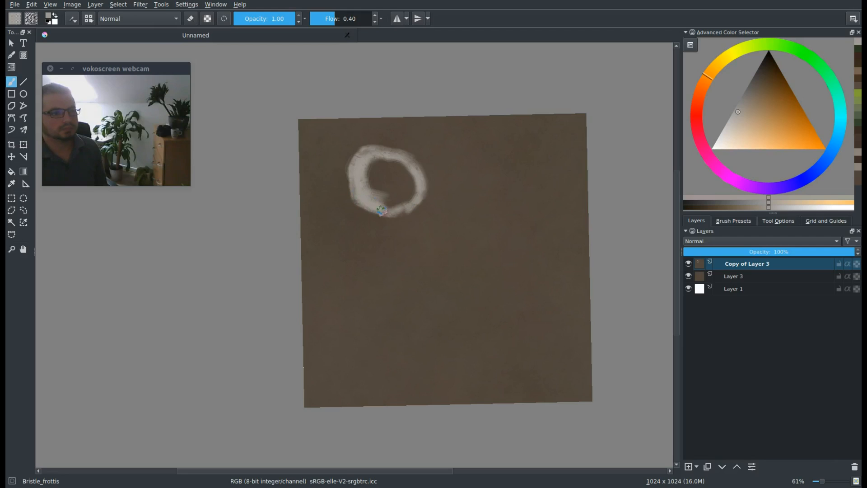
drag(364, 152, 354, 158)
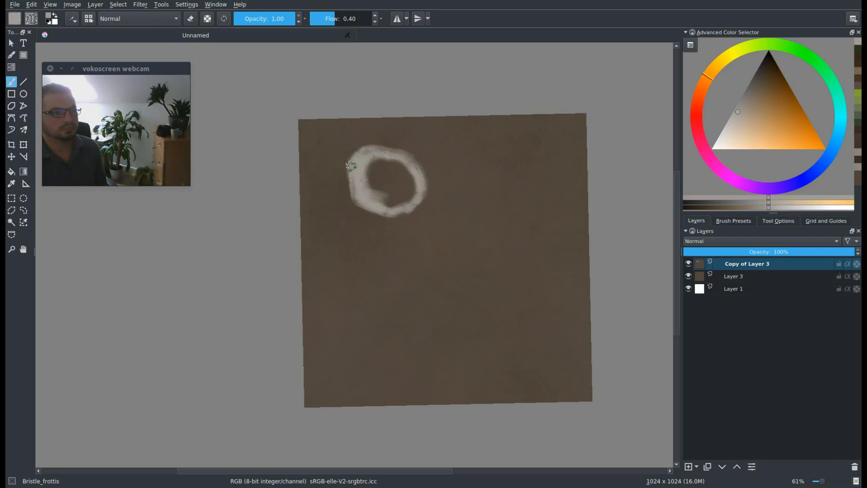
scroll(375, 188, up, 2)
mouse_move(374, 189)
mouse_down()
mouse_move(370, 225)
mouse_move(384, 208)
mouse_move(377, 192)
mouse_move(392, 226)
mouse_move(387, 194)
mouse_move(407, 236)
mouse_move(423, 231)
mouse_move(388, 237)
mouse_move(410, 228)
mouse_move(397, 204)
mouse_up()
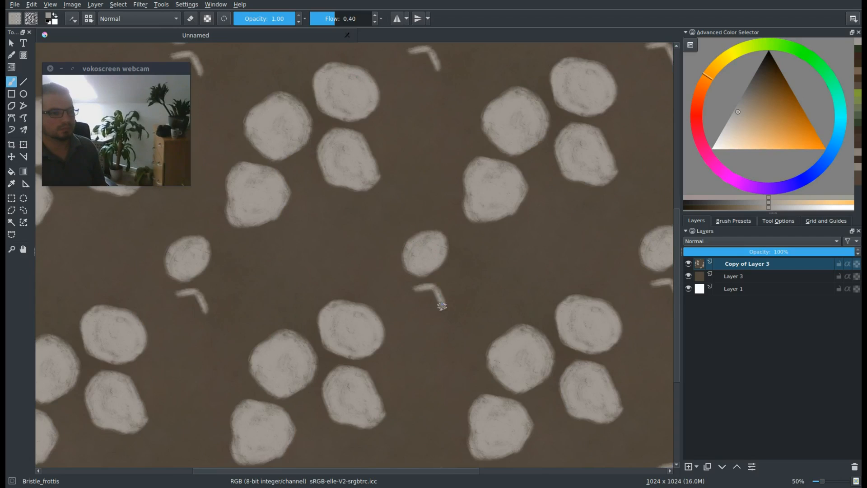
Step: Paint more large and small light grey stones across the tiled texture, scattering tiny pebbles in the gaps
mouse_move(442, 306)
mouse_down()
mouse_move(433, 326)
mouse_move(400, 335)
mouse_move(402, 307)
mouse_move(418, 289)
mouse_move(407, 323)
mouse_move(431, 306)
mouse_move(422, 297)
mouse_move(412, 310)
mouse_move(420, 307)
mouse_up()
mouse_move(433, 253)
mouse_down()
mouse_move(394, 286)
mouse_move(428, 259)
mouse_move(421, 268)
mouse_up()
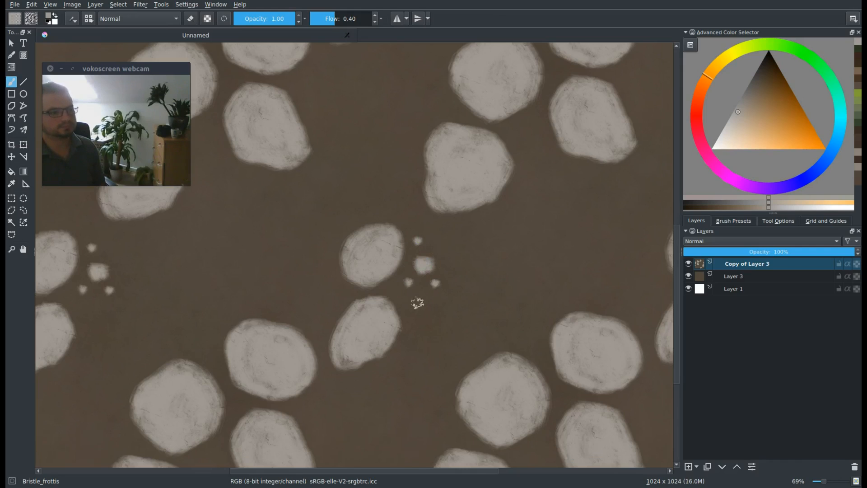
mouse_move(408, 302)
mouse_down()
mouse_move(430, 317)
mouse_move(418, 336)
mouse_up()
scroll(417, 304, down, 2)
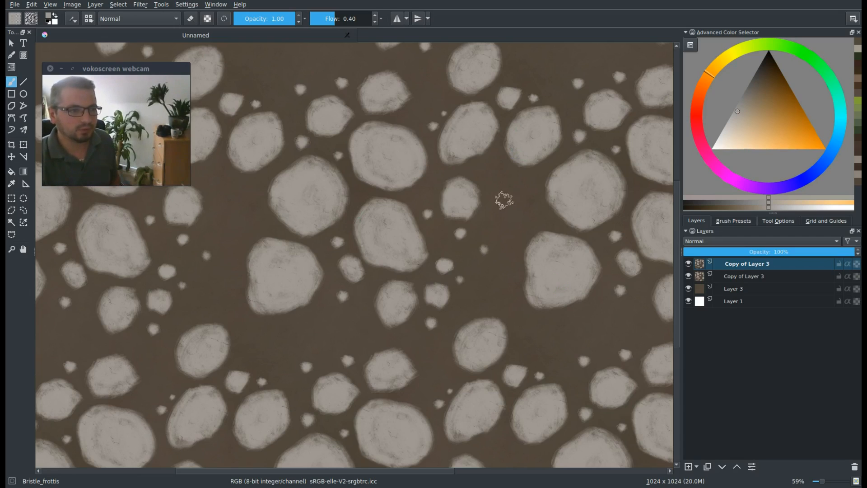
Step: Sample the brown between the stones, choose a darker shade and shift its hue toward reddish orange
ctrl+click(507, 195)
key(ctrl+z)
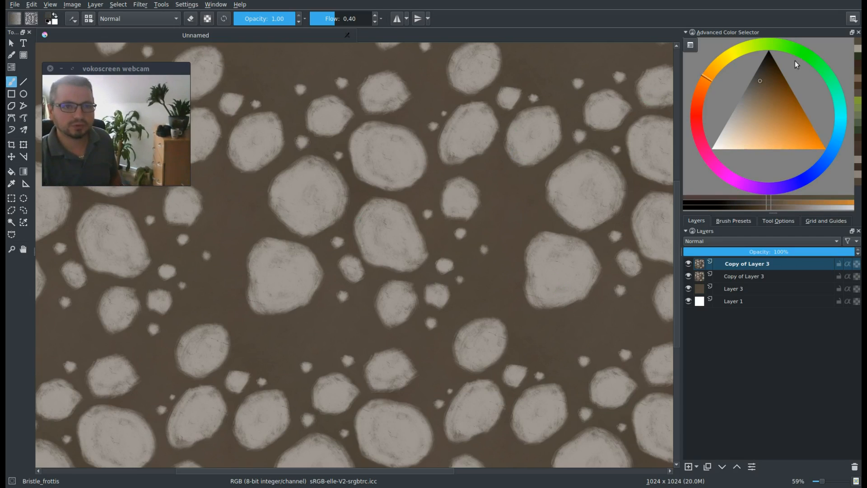
click(763, 72)
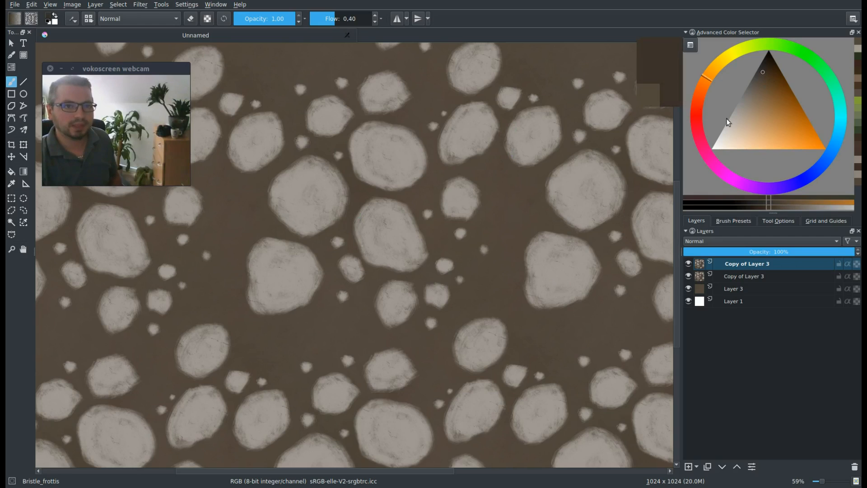
drag(706, 85, 702, 91)
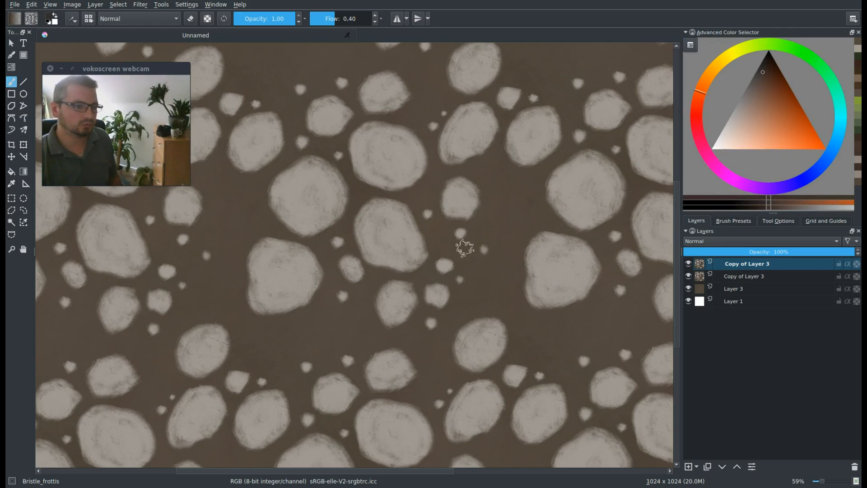
Step: Set the brush opacity to 0.30 and paint soft dark shadows around the two adjacent large stones
mouse_move(469, 262)
mouse_down()
mouse_move(469, 246)
mouse_move(487, 246)
mouse_up()
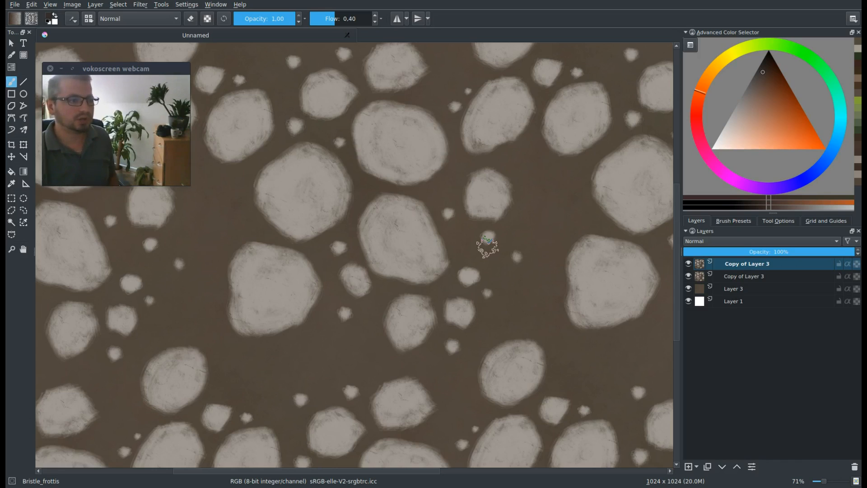
drag(387, 238, 411, 260)
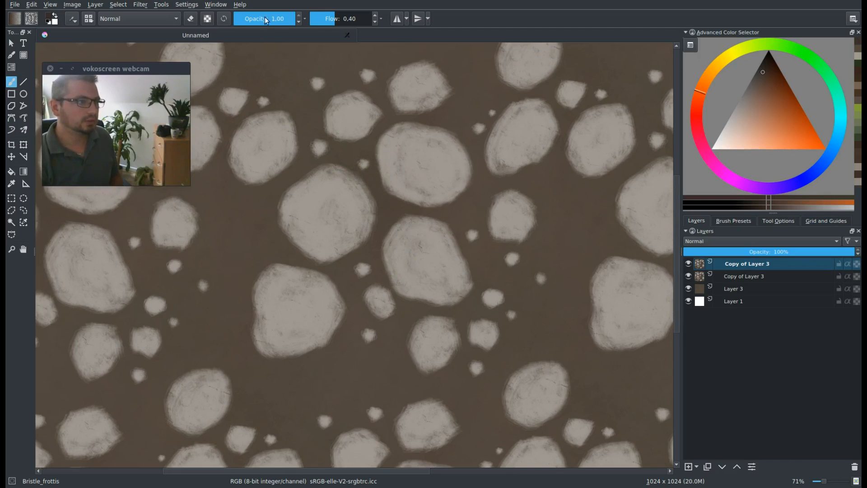
drag(259, 22, 253, 22)
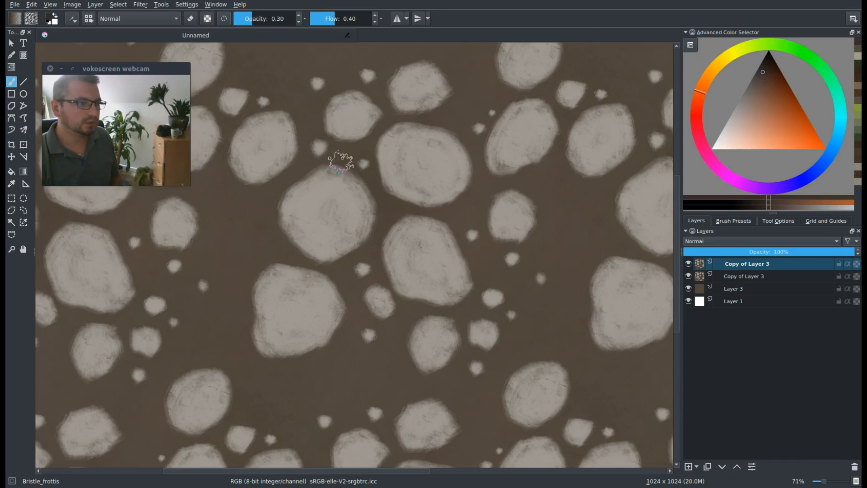
mouse_move(343, 165)
mouse_down()
mouse_move(380, 205)
mouse_move(369, 186)
mouse_move(381, 221)
mouse_move(360, 255)
mouse_up()
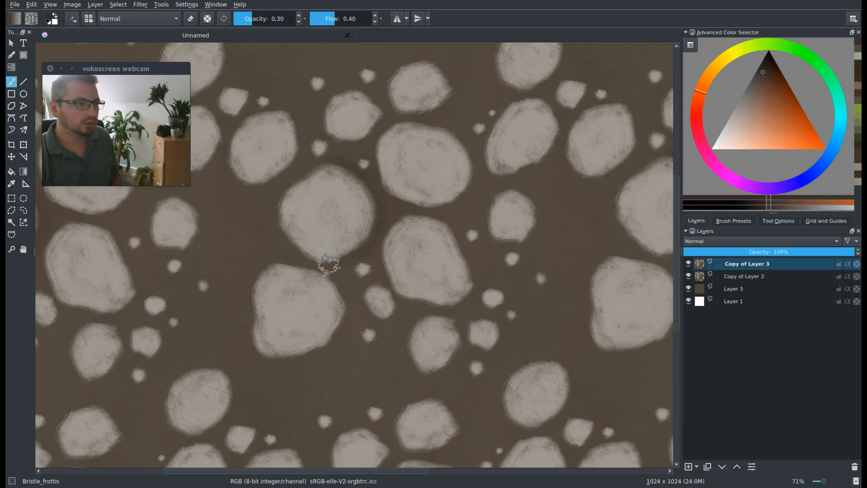
mouse_move(305, 169)
mouse_down()
mouse_move(274, 217)
mouse_move(285, 247)
mouse_move(284, 238)
mouse_move(320, 256)
mouse_up()
mouse_move(271, 211)
mouse_down()
mouse_move(274, 224)
mouse_move(341, 267)
mouse_move(300, 224)
mouse_move(269, 219)
mouse_move(281, 217)
mouse_up()
mouse_move(331, 225)
mouse_down()
mouse_move(359, 276)
mouse_move(350, 281)
mouse_up()
mouse_move(289, 215)
mouse_down()
mouse_move(264, 223)
mouse_move(252, 288)
mouse_move(265, 313)
mouse_move(311, 311)
mouse_up()
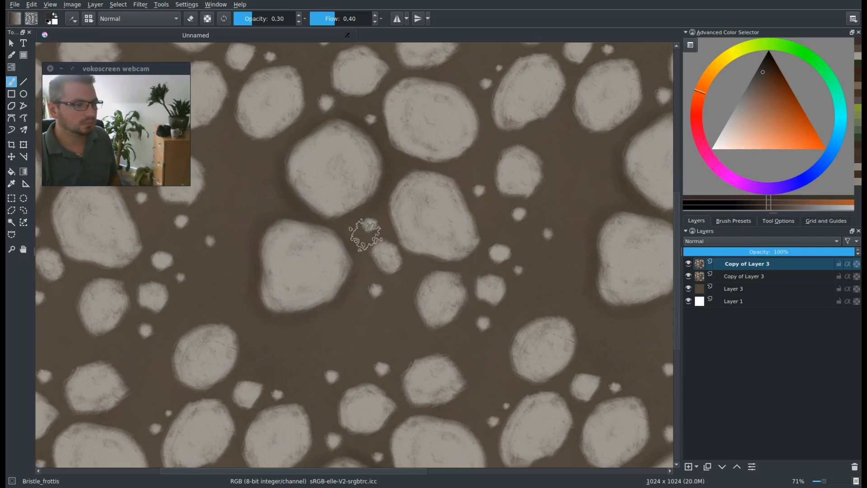
Step: Shade the ground around the remaining stones and pebbles with the same soft dark brown strokes
drag(360, 215, 314, 247)
mouse_move(366, 198)
mouse_down()
mouse_move(339, 237)
mouse_move(345, 264)
mouse_move(377, 285)
mouse_up()
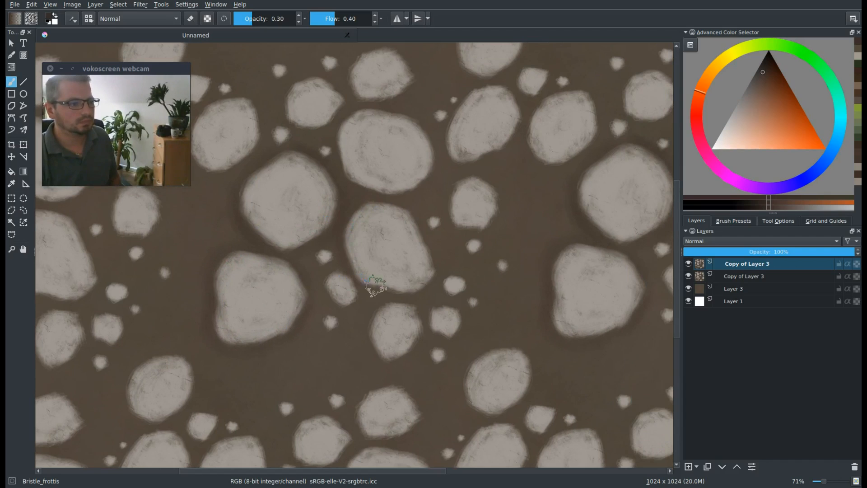
mouse_move(351, 210)
mouse_down()
mouse_move(421, 227)
mouse_move(421, 238)
mouse_move(423, 226)
mouse_move(435, 245)
mouse_move(434, 289)
mouse_move(349, 207)
mouse_move(345, 235)
mouse_up()
mouse_move(361, 297)
mouse_down()
mouse_move(353, 226)
mouse_move(386, 221)
mouse_move(380, 196)
mouse_move(329, 213)
mouse_move(363, 204)
mouse_move(400, 245)
mouse_move(329, 220)
mouse_move(321, 235)
mouse_move(337, 263)
mouse_move(386, 250)
mouse_move(309, 211)
mouse_move(319, 244)
mouse_move(255, 219)
mouse_move(270, 262)
mouse_move(230, 255)
mouse_move(261, 230)
mouse_move(244, 234)
mouse_up()
drag(189, 242, 218, 252)
mouse_move(281, 306)
mouse_down()
mouse_move(257, 285)
mouse_move(285, 305)
mouse_move(265, 284)
mouse_move(253, 297)
mouse_move(268, 296)
mouse_move(262, 304)
mouse_move(304, 294)
mouse_move(300, 315)
mouse_up()
Step: Turn off wrap-around mode and duplicate the shaded stone layer
key(w)
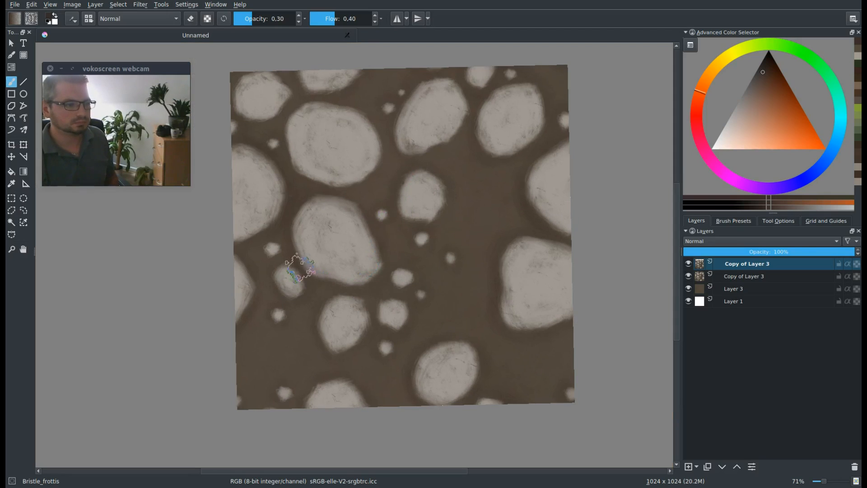
mouse_move(522, 287)
mouse_down()
mouse_move(509, 306)
mouse_move(474, 261)
mouse_up()
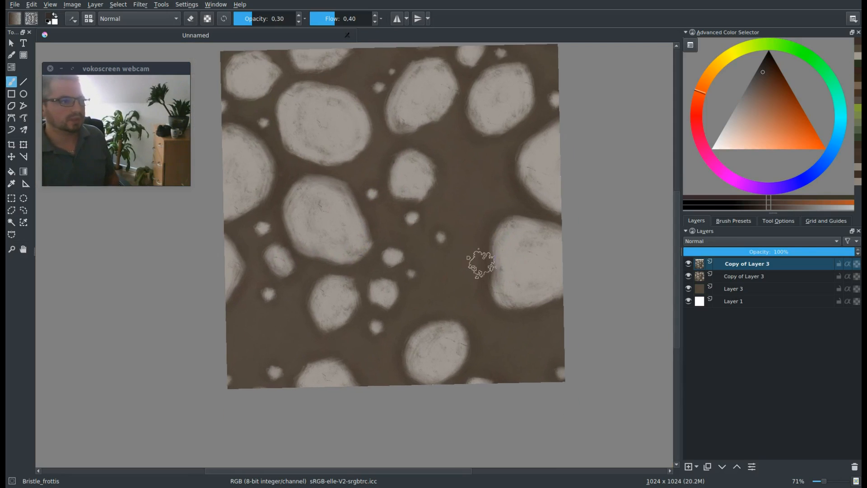
drag(504, 230, 512, 246)
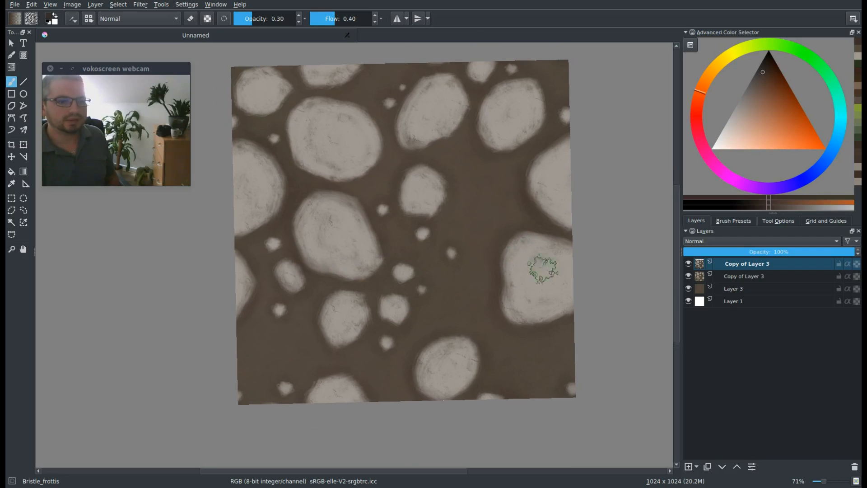
click(708, 467)
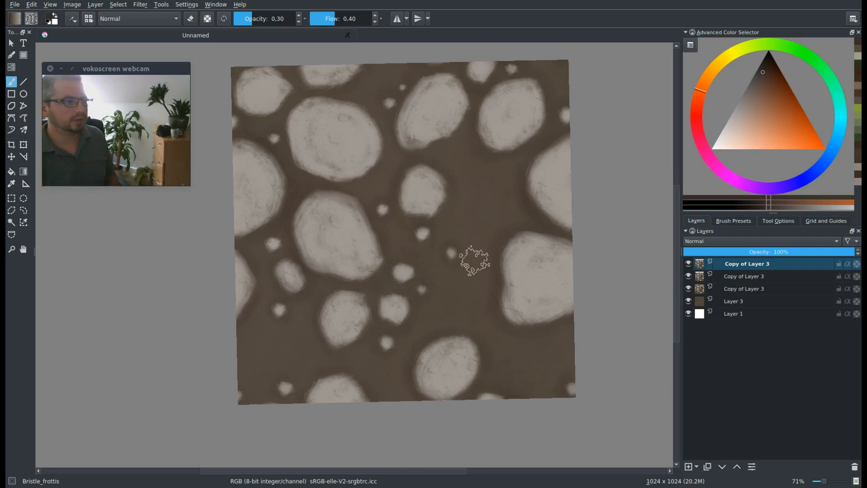
drag(482, 267, 478, 276)
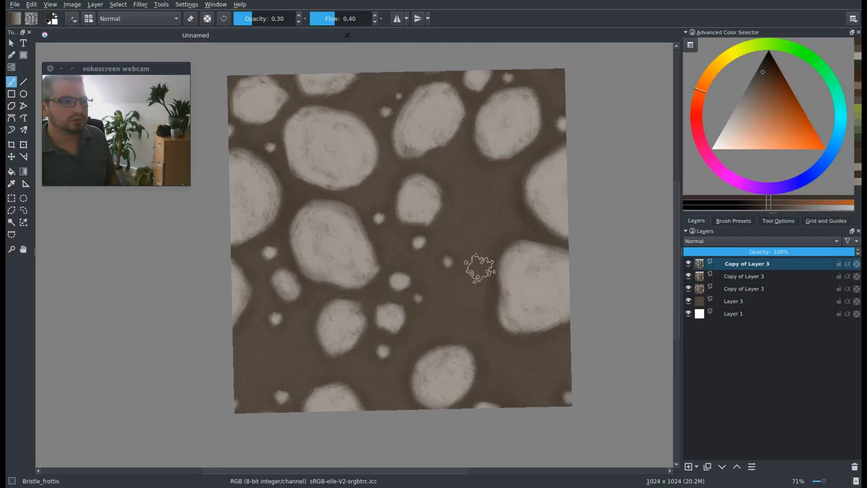
Step: In wrap-around mode, paint thin dark crack lines in the ground between the stones with brush opacity 0.42
key(w)
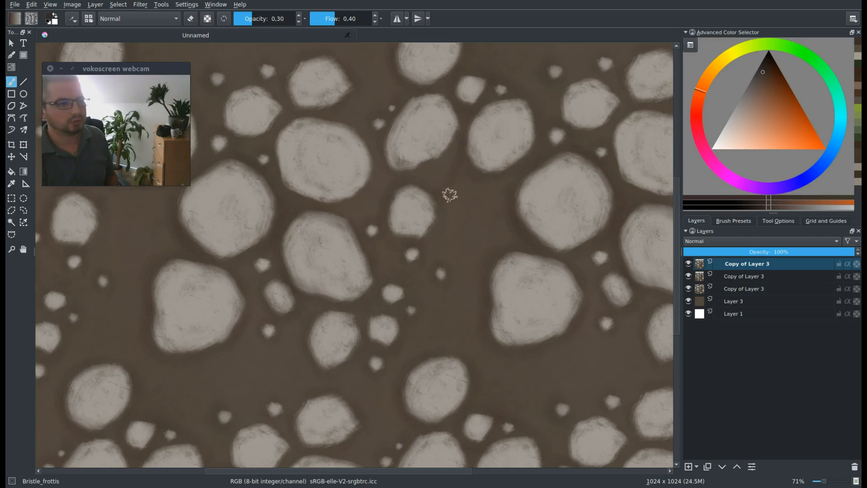
click(252, 16)
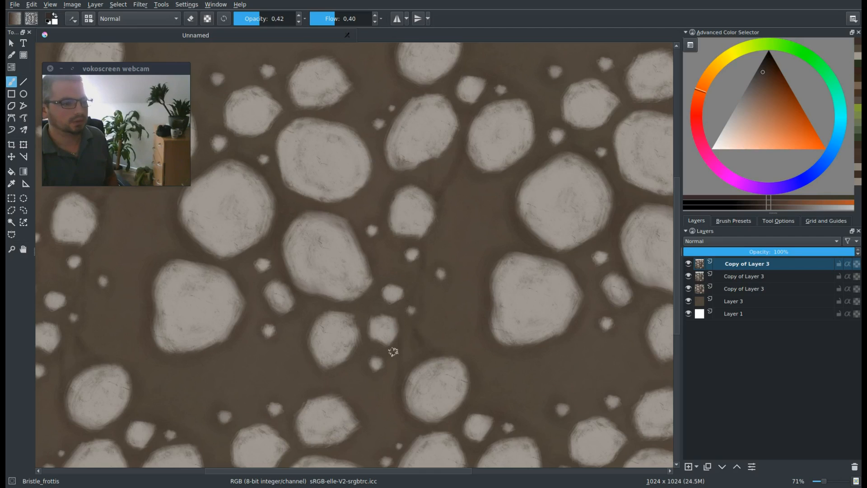
drag(377, 294, 380, 304)
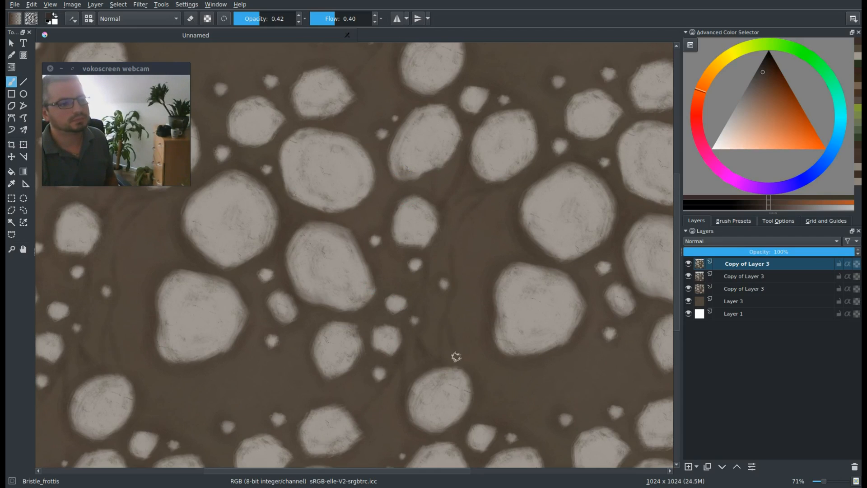
drag(465, 283, 437, 238)
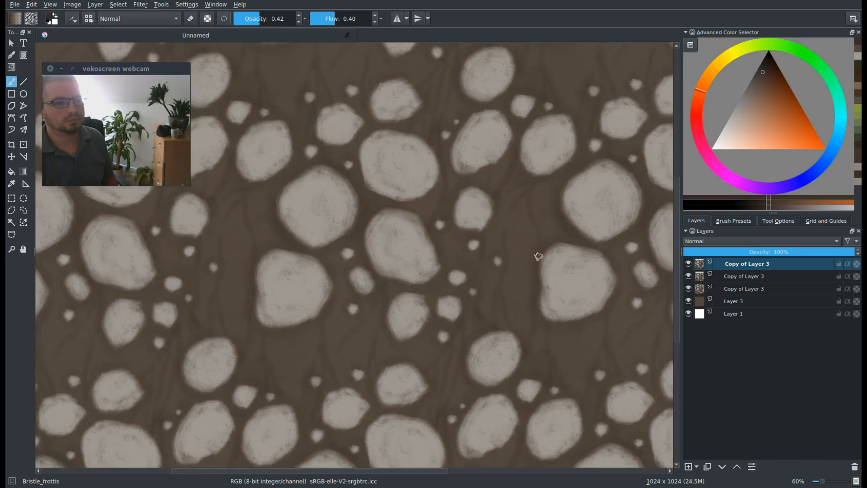
drag(584, 207, 632, 170)
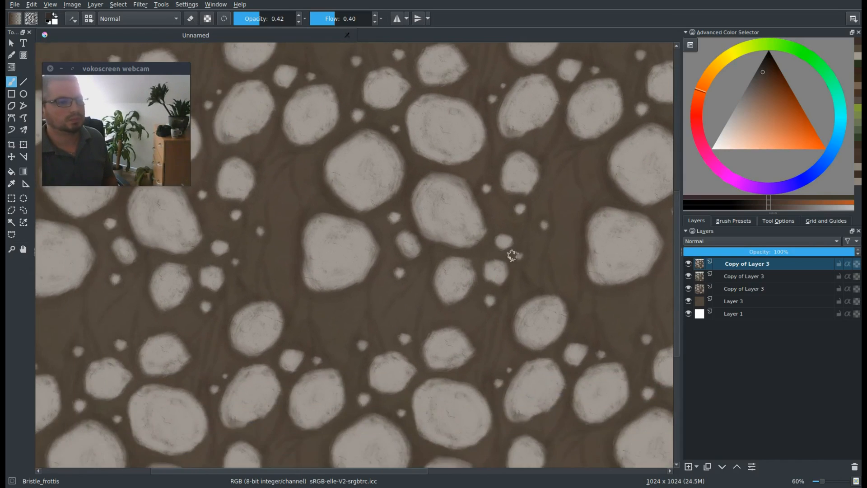
Step: Set the brush opacity to 0.57 and check the single tile without wrap-around before turning that mode back on
key(w)
drag(552, 243, 472, 279)
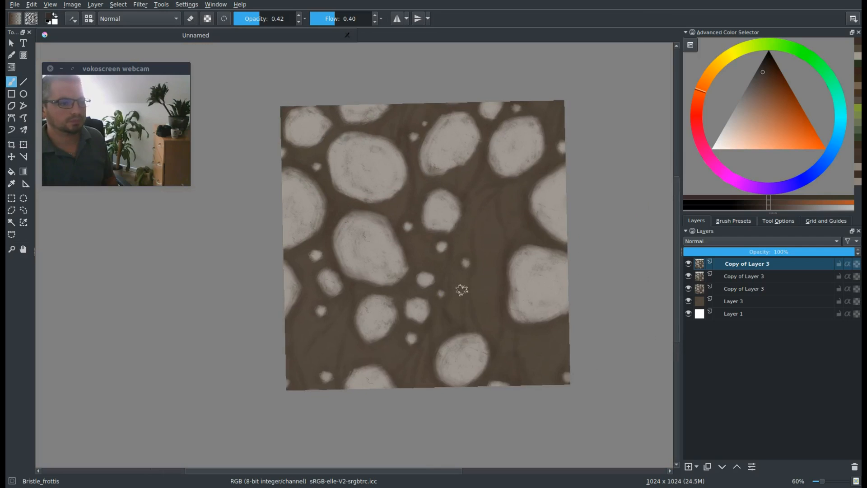
drag(267, 16, 271, 21)
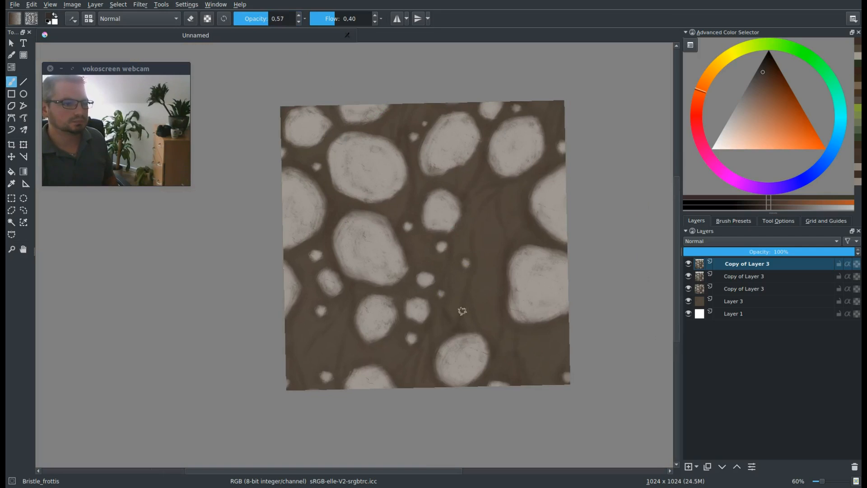
drag(525, 254, 500, 252)
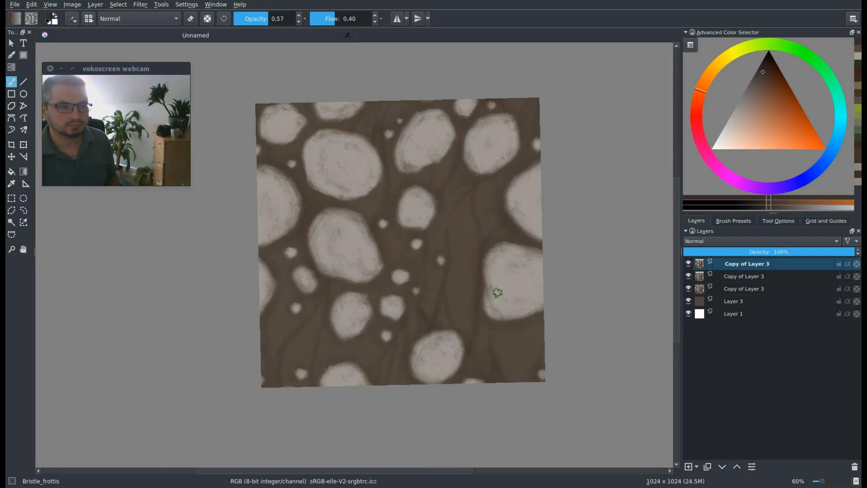
scroll(502, 289, up, 1)
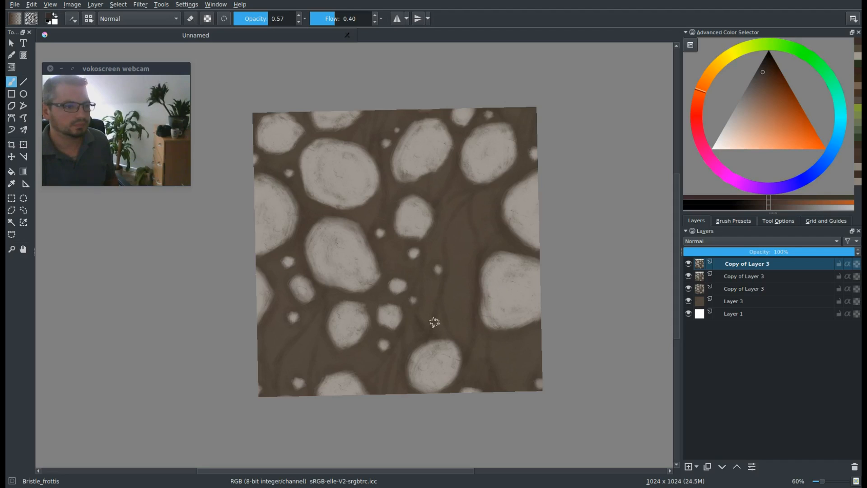
drag(460, 326, 454, 319)
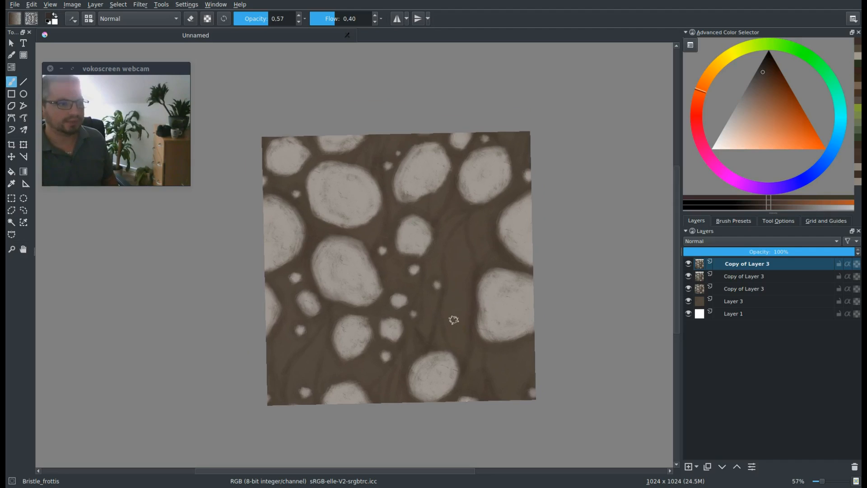
key(w)
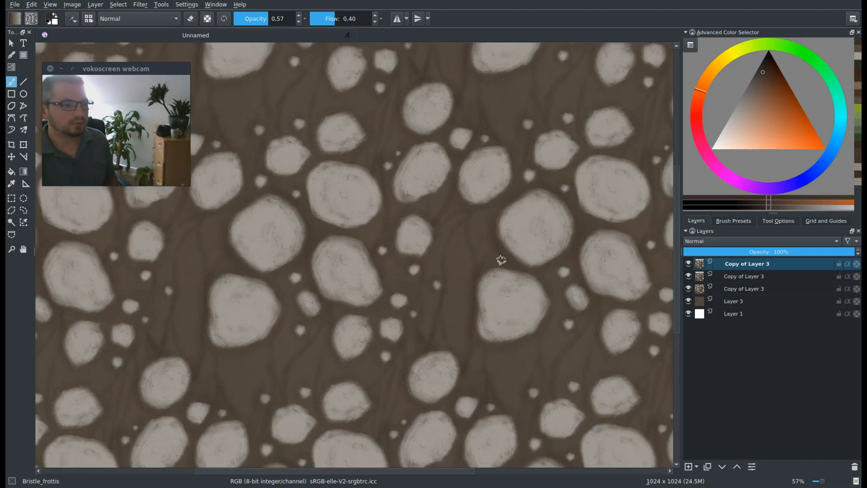
Step: Shade the centres of the large stones in sampled stone grey, using the Sponge_texture brush in Multiply mode at opacity 0.21
ctrl+click(500, 284)
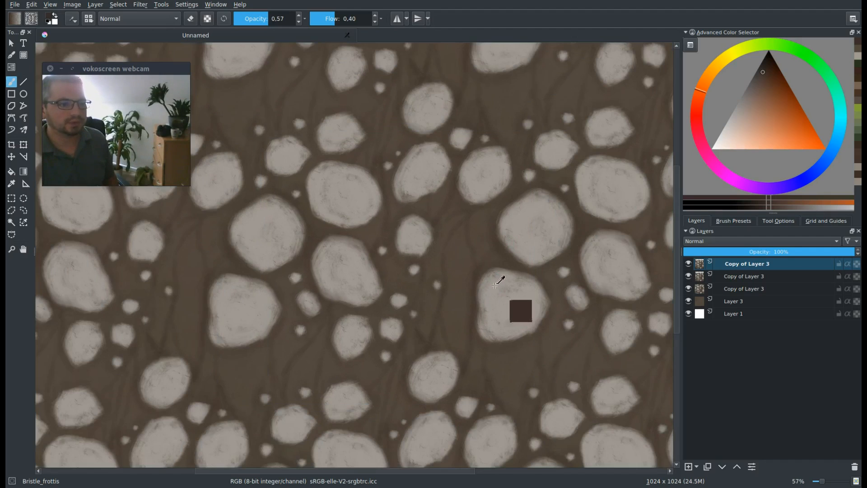
right_click(411, 270)
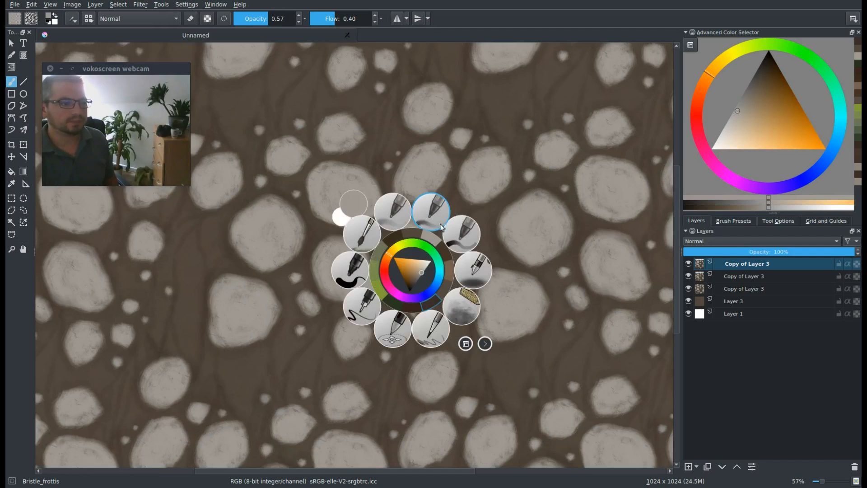
click(465, 304)
drag(464, 286, 435, 263)
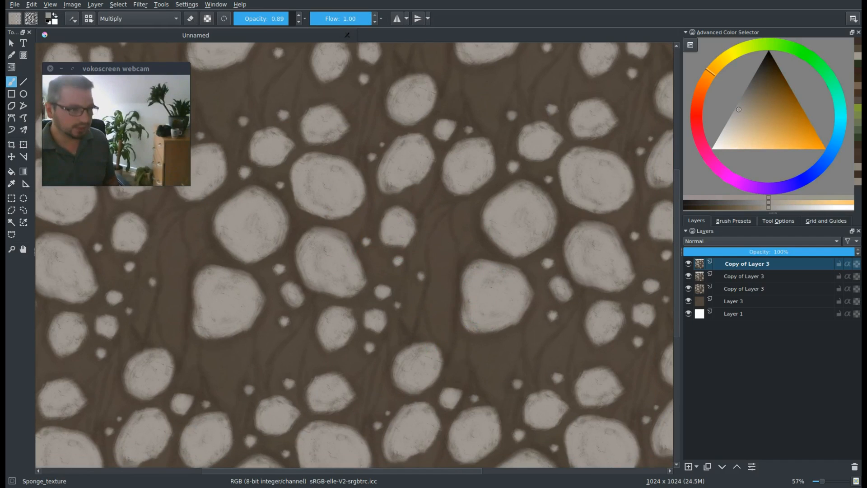
click(247, 18)
drag(246, 19, 248, 19)
mouse_move(492, 300)
mouse_down()
mouse_move(483, 308)
mouse_move(491, 295)
mouse_move(510, 291)
mouse_move(478, 313)
mouse_move(513, 288)
mouse_move(495, 313)
mouse_up()
mouse_move(501, 217)
mouse_down()
mouse_move(506, 228)
mouse_move(520, 199)
mouse_move(527, 216)
mouse_up()
drag(470, 209, 486, 231)
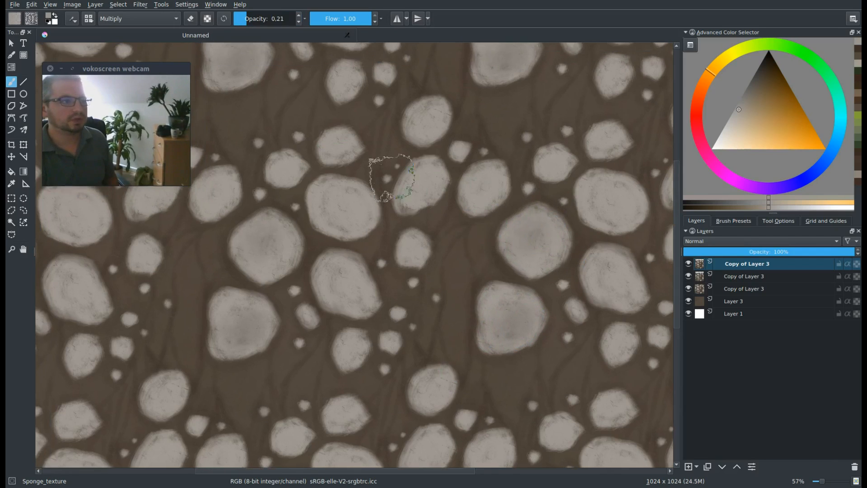
Step: Set the brush opacity to 0.32, resample the stone grey and shade the middles of the other stones with Multiply
click(254, 18)
ctrl+click(434, 176)
mouse_move(413, 181)
mouse_down()
mouse_move(434, 177)
mouse_move(409, 199)
mouse_move(491, 195)
mouse_move(479, 188)
mouse_move(471, 202)
mouse_move(498, 191)
mouse_move(492, 208)
mouse_up()
mouse_move(338, 213)
mouse_down()
mouse_move(317, 207)
mouse_move(369, 197)
mouse_move(355, 230)
mouse_move(329, 189)
mouse_up()
drag(335, 275, 338, 299)
mouse_move(552, 280)
mouse_down()
mouse_move(563, 302)
mouse_move(551, 277)
mouse_move(596, 313)
mouse_up()
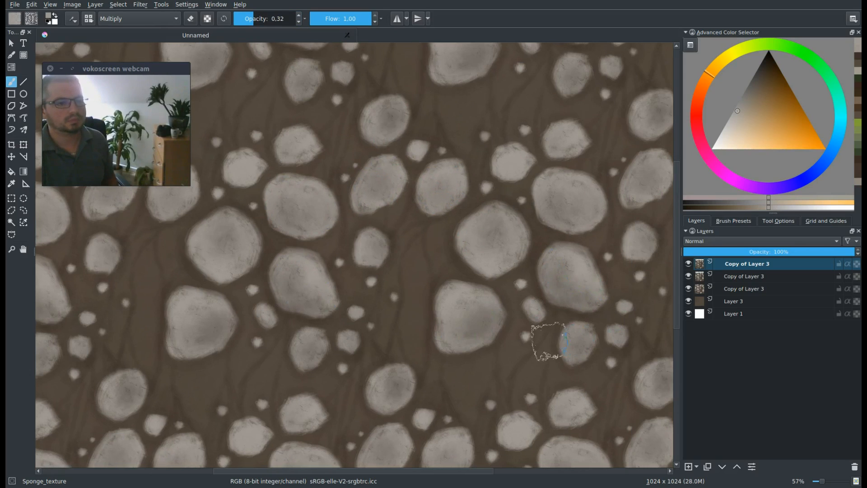
mouse_move(549, 342)
mouse_down()
mouse_move(514, 249)
mouse_move(523, 233)
mouse_move(390, 174)
mouse_move(386, 207)
mouse_move(366, 184)
mouse_up()
drag(451, 210, 422, 186)
mouse_move(314, 154)
mouse_down()
mouse_move(300, 134)
mouse_move(315, 134)
mouse_move(321, 155)
mouse_up()
Step: Compare the shaded stones on the single tile and in the repeating view, ending with wrap-around mode off
key(w)
drag(440, 300, 485, 267)
key(w)
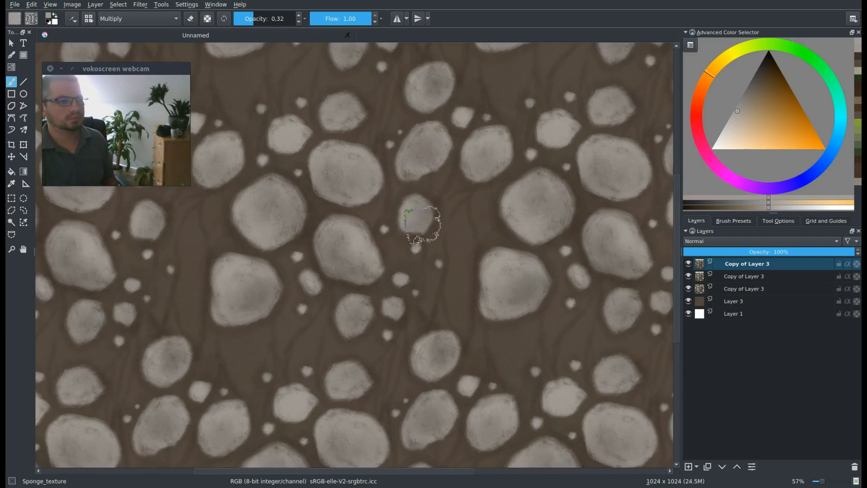
key(w)
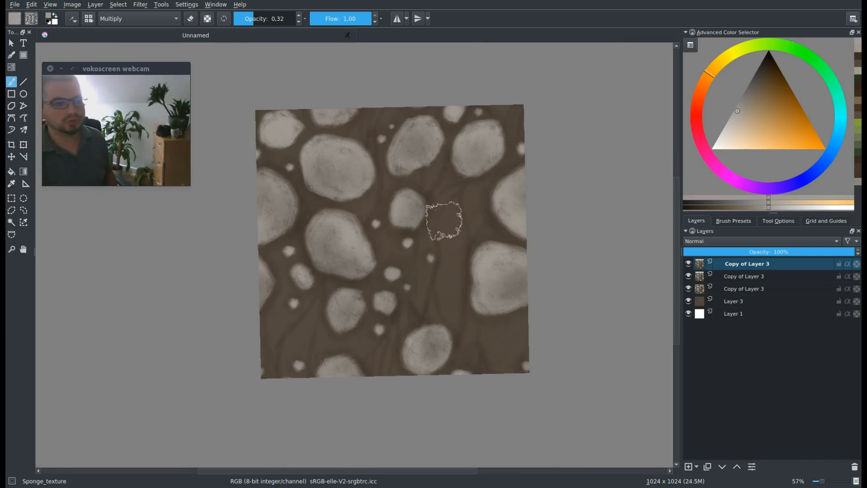
Step: Sample the ground brown, shift it to a darker reddish brown and sponge it between the stones in Normal mode at opacity 0.27
key(ctrl)
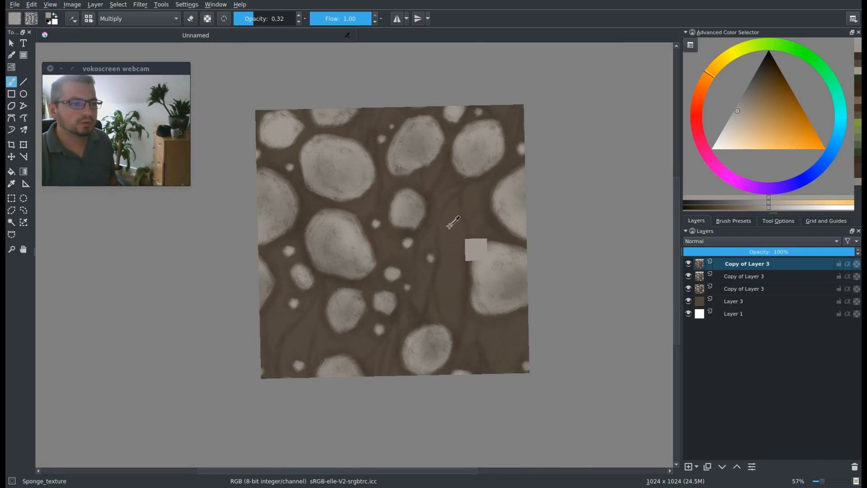
ctrl+click(450, 225)
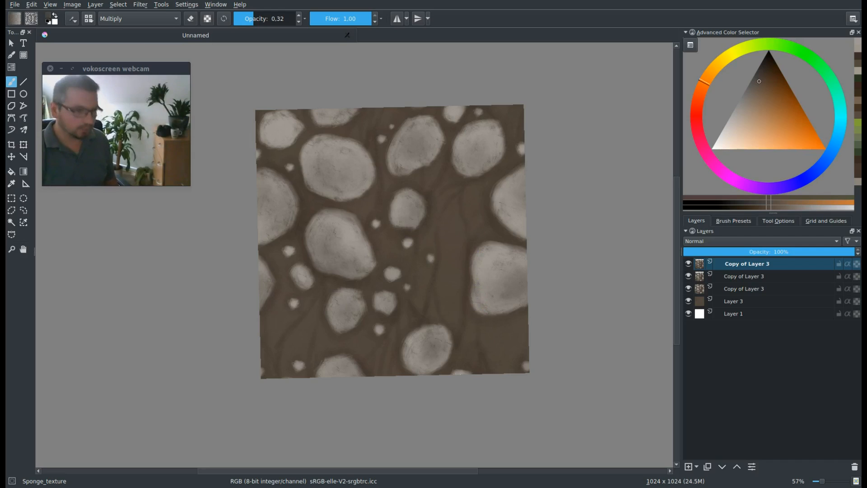
click(763, 75)
drag(703, 85, 701, 92)
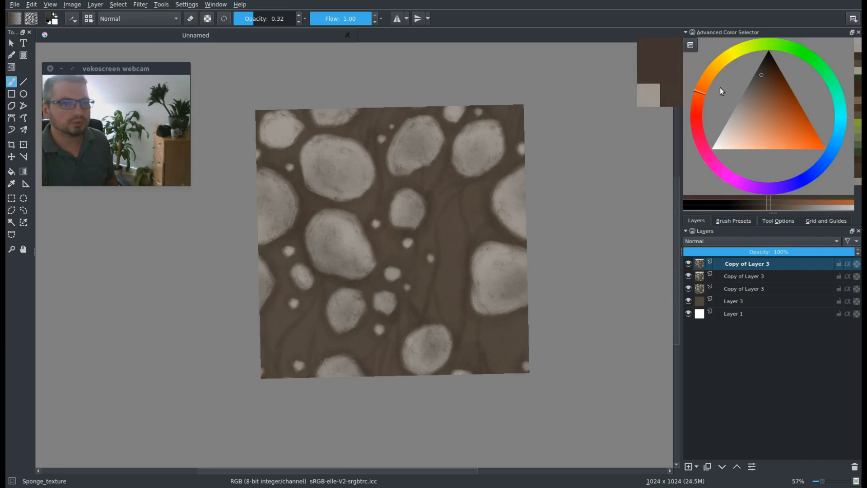
click(763, 74)
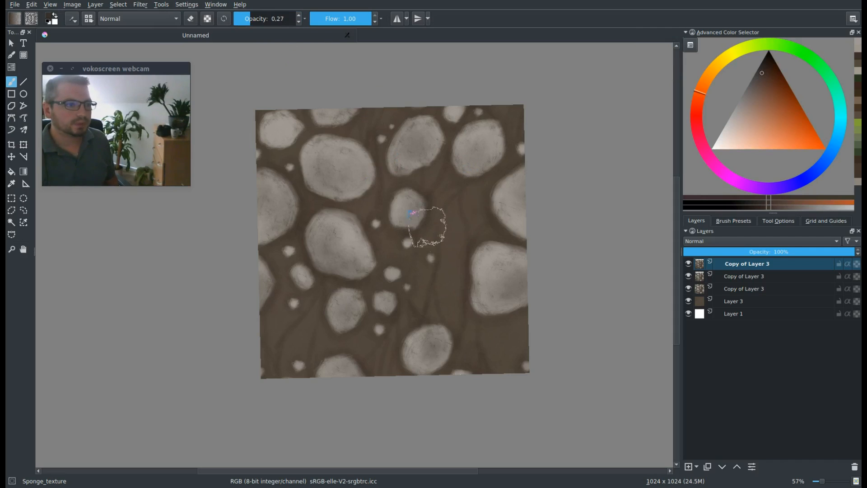
drag(417, 260, 433, 236)
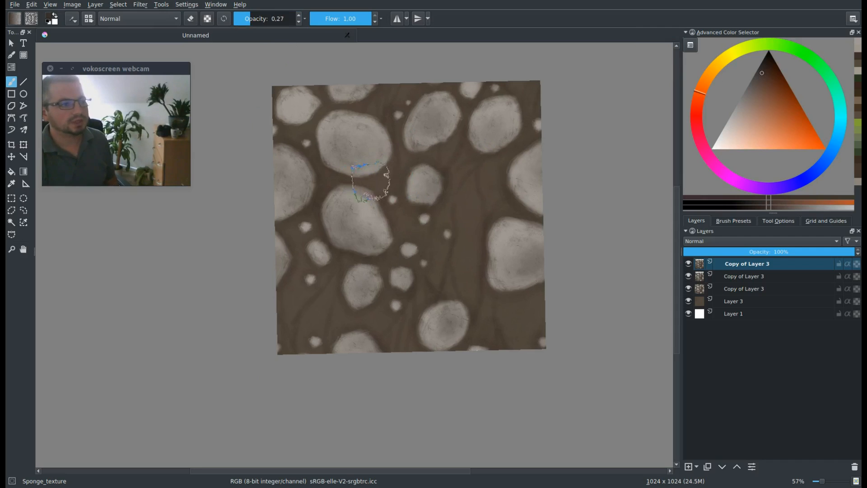
drag(371, 181, 390, 175)
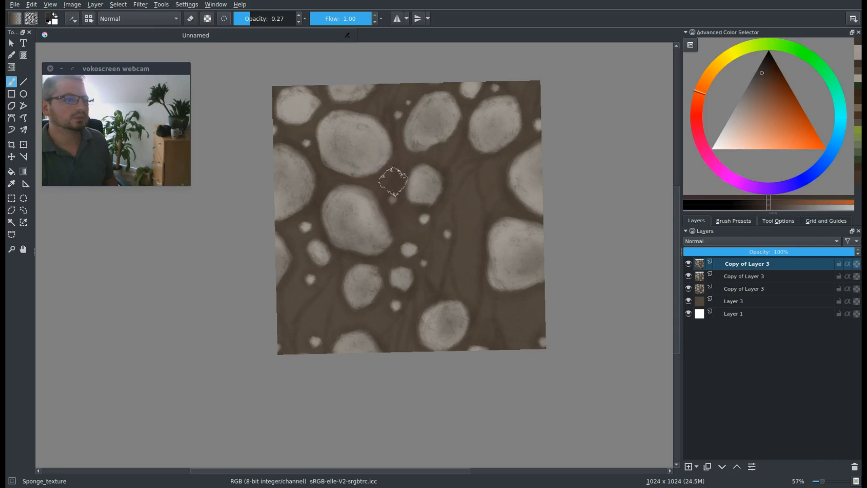
Step: Turn wrap-around mode on and sponge darker reddish-brown patches over the ground, using brush opacities of 0.46 and 0.61
scroll(458, 251, down, 1)
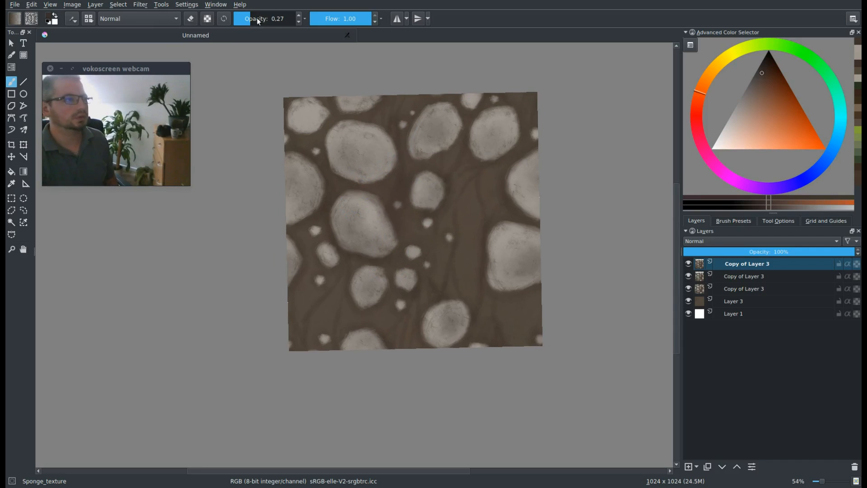
scroll(466, 242, down, 1)
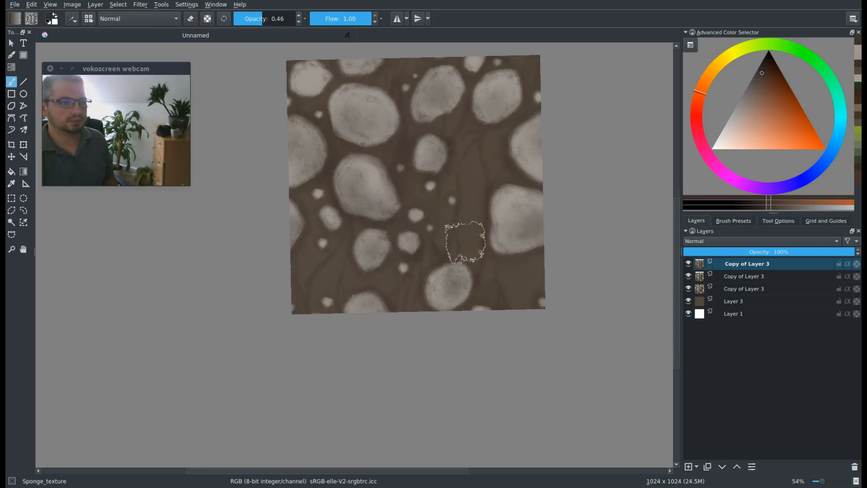
key(w)
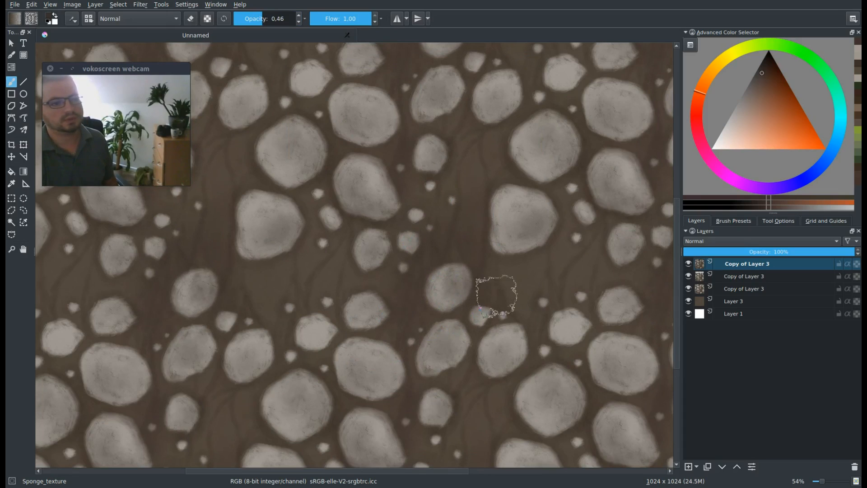
drag(408, 228, 380, 260)
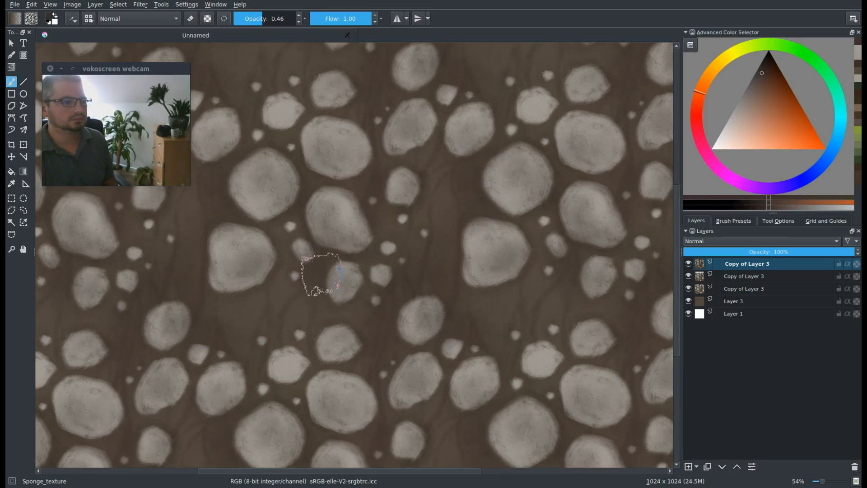
scroll(445, 292, down, 2)
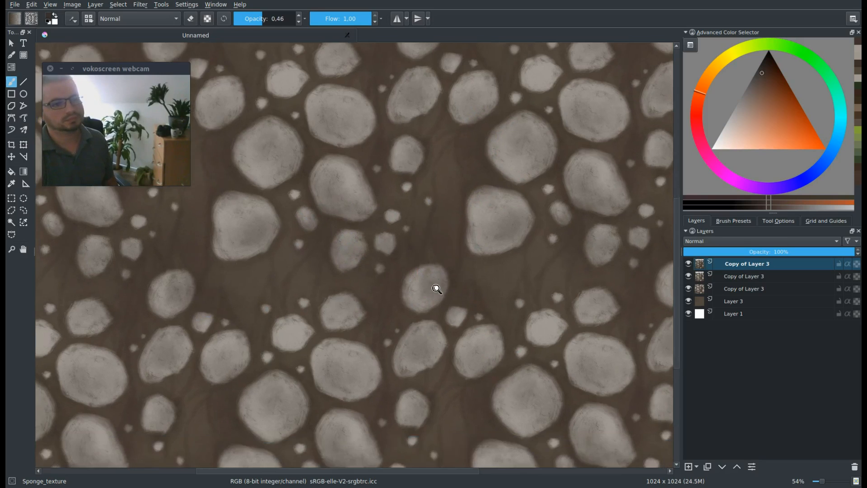
scroll(437, 310, up, 3)
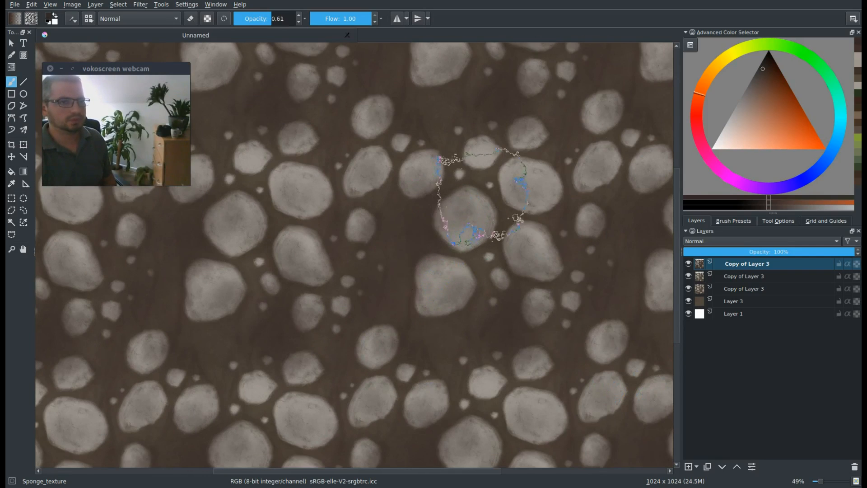
scroll(465, 320, down, 2)
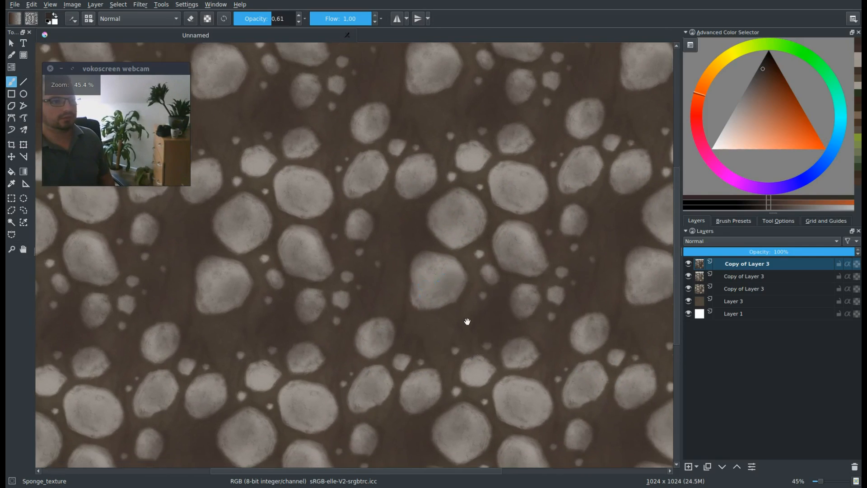
Step: Duplicate the top painted layer and change the brush colour to a dark muted green
click(708, 466)
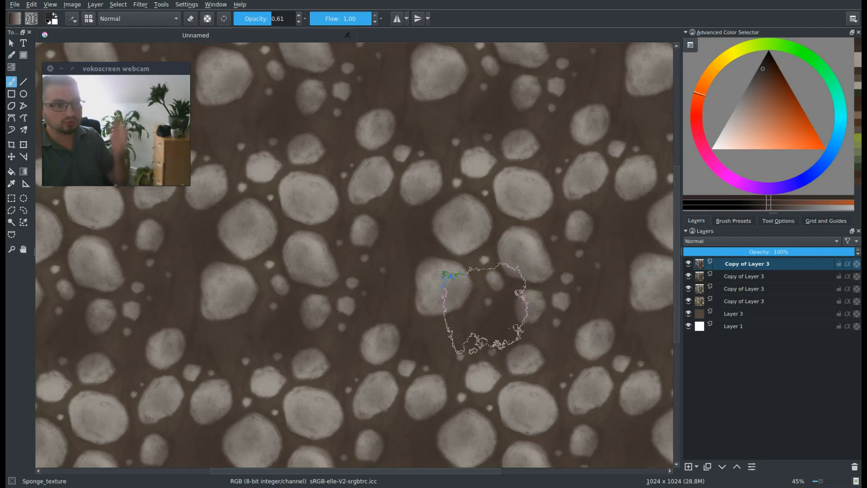
drag(501, 313, 473, 315)
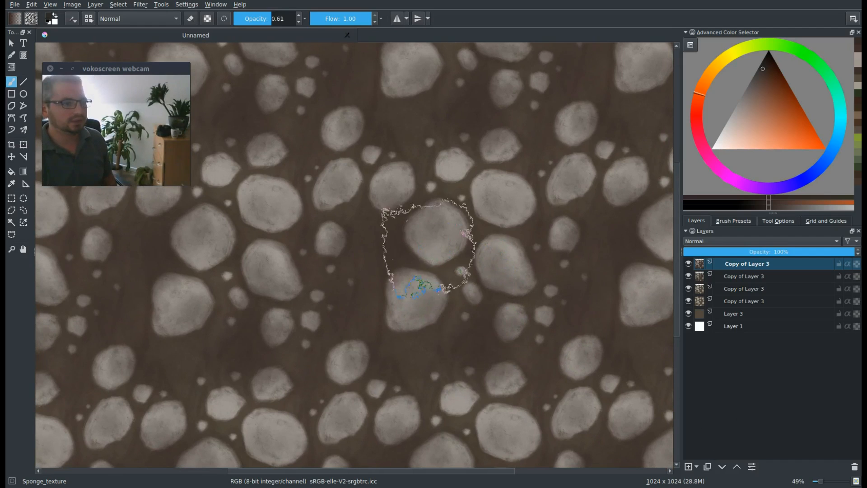
click(793, 49)
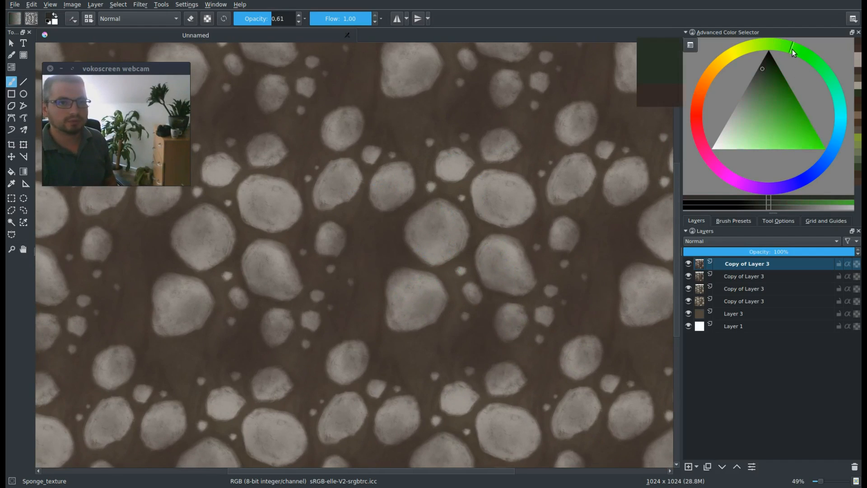
click(760, 83)
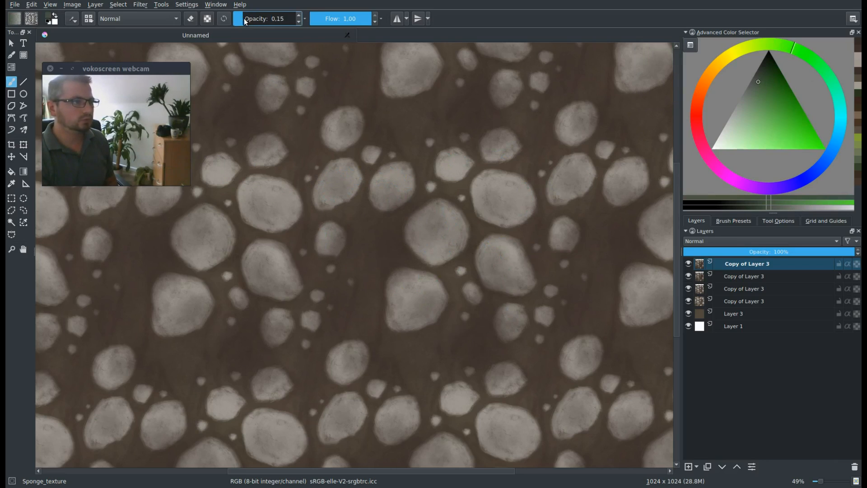
Step: Sponge a faint green moss tint over the large stone and the ground beneath it, raising the brush opacity from 0.15 to 0.29
drag(370, 235, 396, 209)
drag(398, 166, 378, 220)
drag(417, 146, 430, 125)
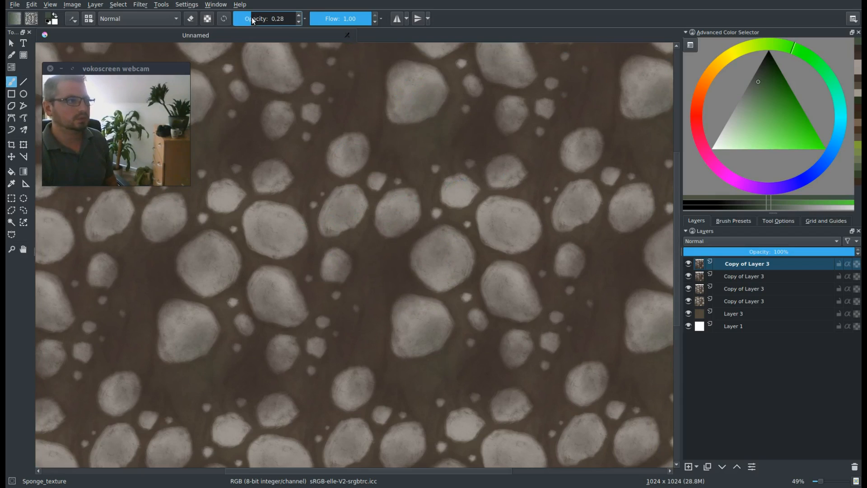
mouse_move(456, 127)
mouse_down()
mouse_move(447, 103)
mouse_move(443, 130)
mouse_move(420, 144)
mouse_move(396, 134)
mouse_move(403, 112)
mouse_move(432, 109)
mouse_move(431, 134)
mouse_move(430, 108)
mouse_up()
mouse_move(413, 166)
mouse_down()
mouse_move(365, 184)
mouse_move(389, 174)
mouse_move(419, 188)
mouse_up()
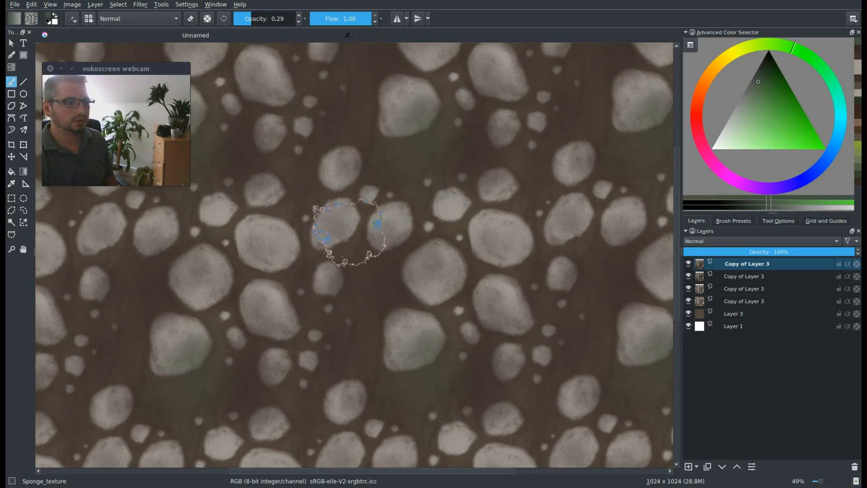
Step: Spread the dark green moss tint to other stones and the gaps between them with brush opacity 0.45
mouse_move(331, 262)
mouse_down()
mouse_move(348, 287)
mouse_move(319, 339)
mouse_move(364, 373)
mouse_move(390, 362)
mouse_up()
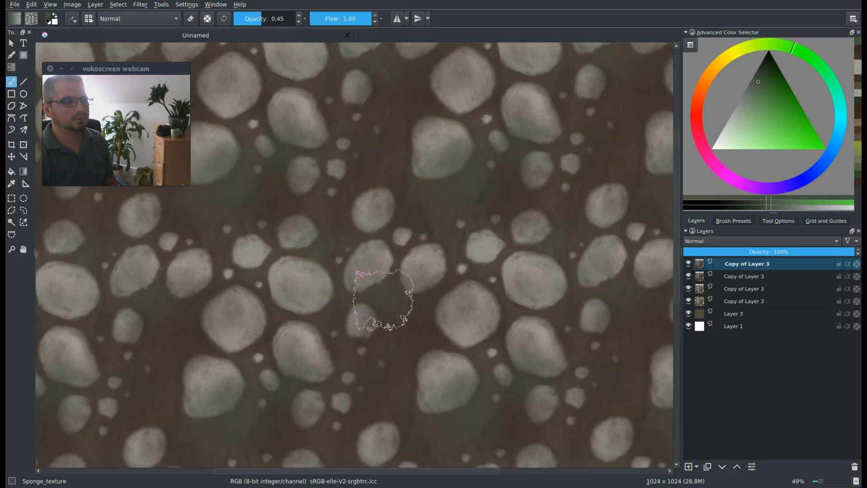
mouse_move(384, 300)
mouse_down()
mouse_move(381, 329)
mouse_move(405, 314)
mouse_move(426, 352)
mouse_move(507, 368)
mouse_move(490, 392)
mouse_move(403, 397)
mouse_up()
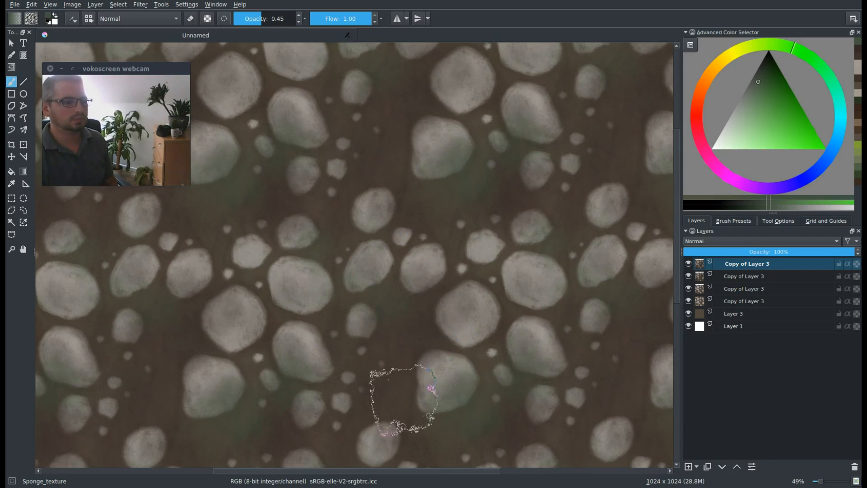
mouse_move(271, 401)
mouse_down()
mouse_move(329, 294)
mouse_move(386, 293)
mouse_move(339, 269)
mouse_move(374, 276)
mouse_up()
drag(454, 327, 489, 294)
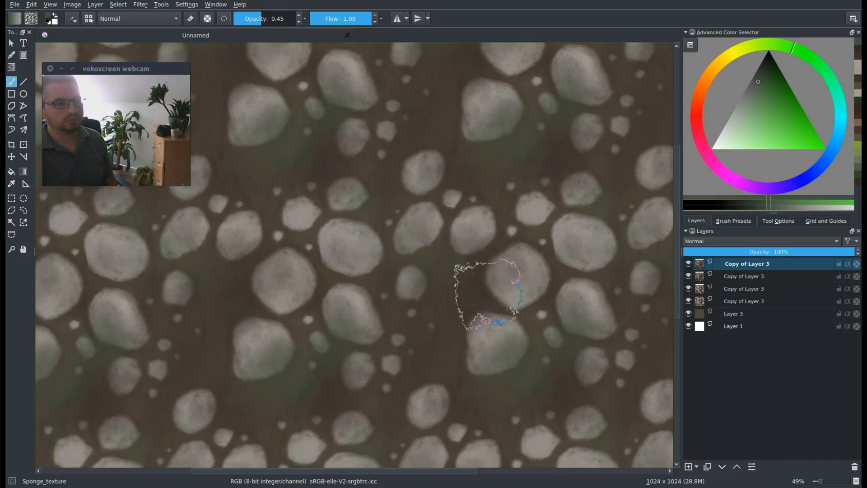
drag(495, 203, 487, 221)
drag(504, 183, 493, 195)
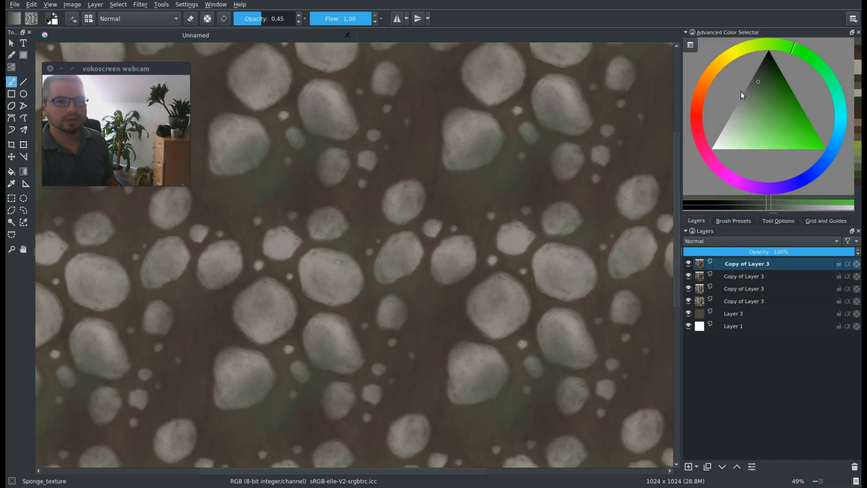
Step: Choose a lighter grey-green and sponge it over the mossy patches between the stones at opacity 0.45
click(752, 96)
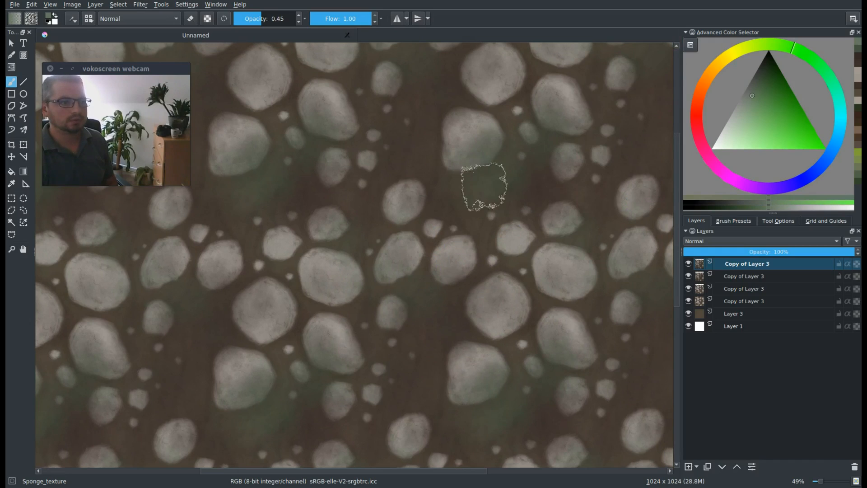
drag(464, 171, 465, 211)
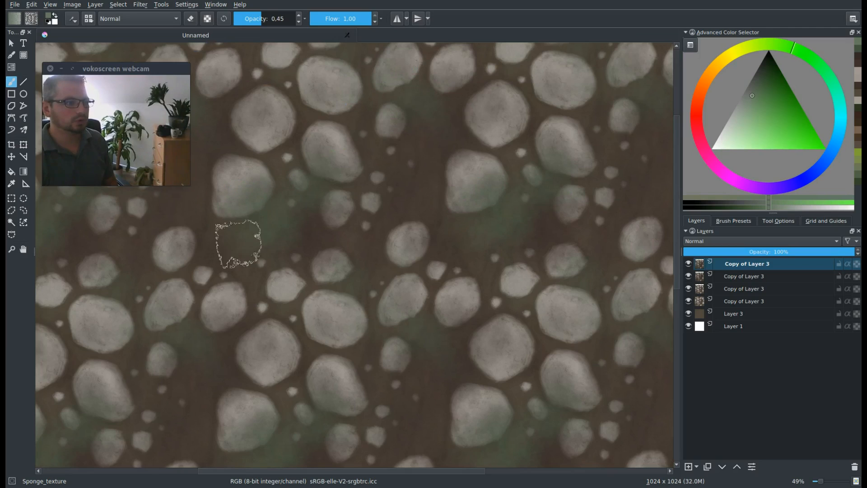
scroll(344, 264, down, 2)
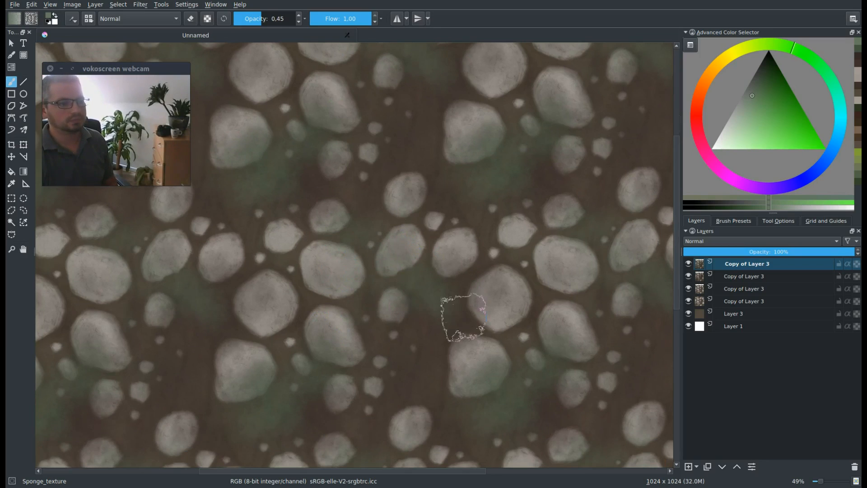
drag(472, 228, 461, 242)
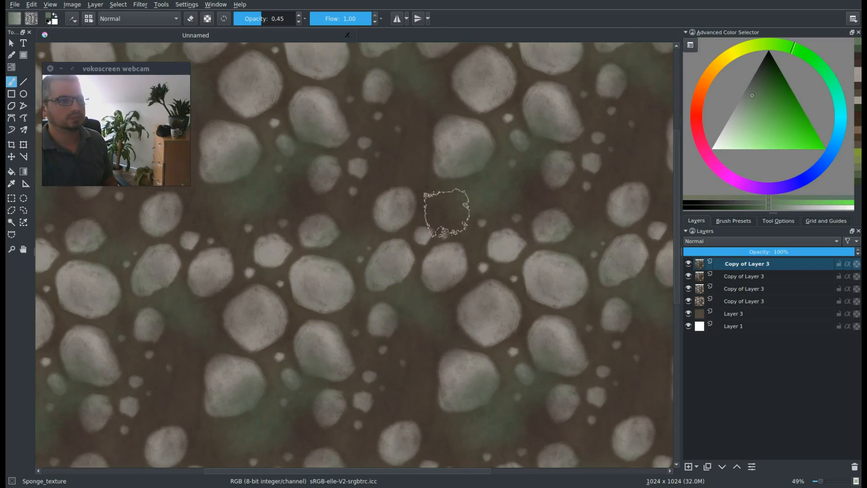
drag(447, 213, 460, 201)
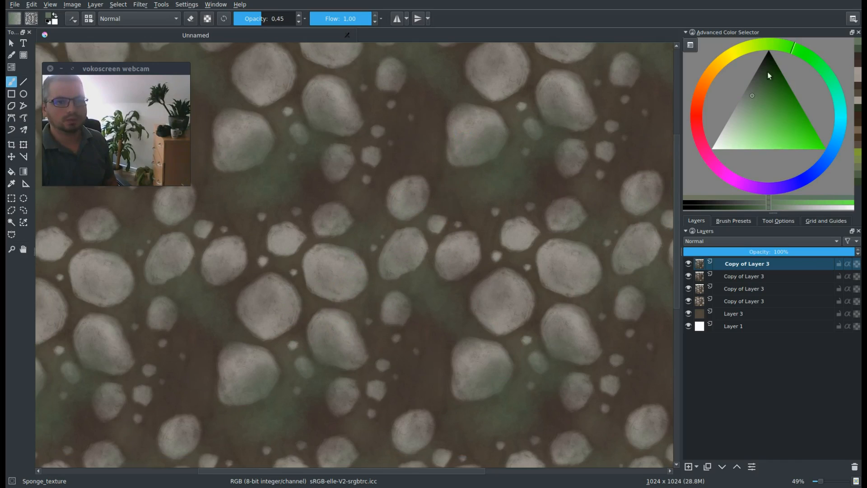
Step: Change the brush colour to a muted yellow-green and sponge it lightly over the stones and gaps at opacity 0.45
click(746, 106)
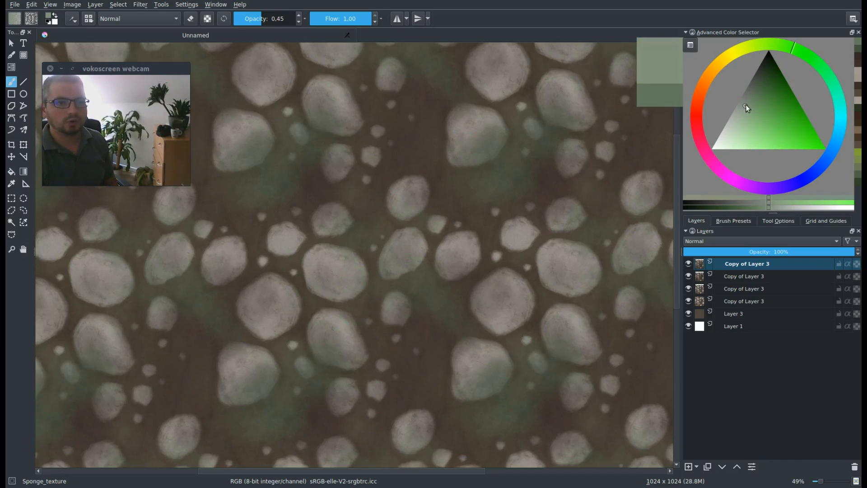
click(749, 48)
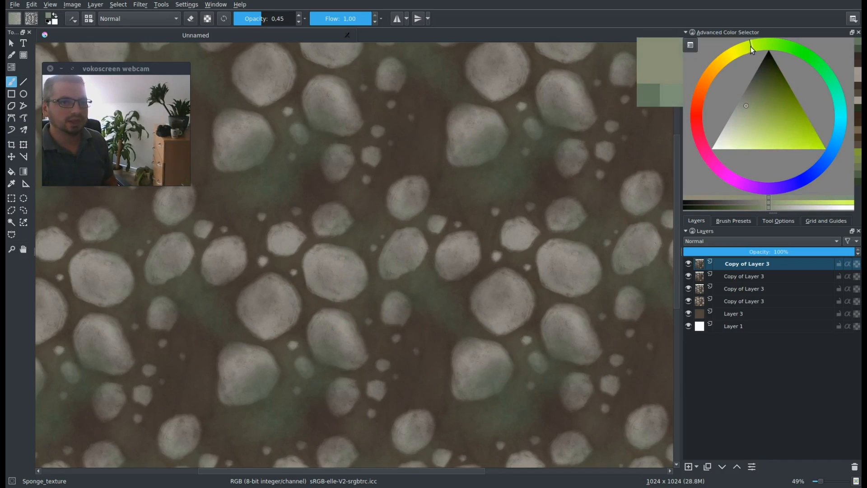
click(753, 46)
drag(509, 181, 499, 168)
drag(485, 189, 473, 175)
drag(411, 224, 421, 242)
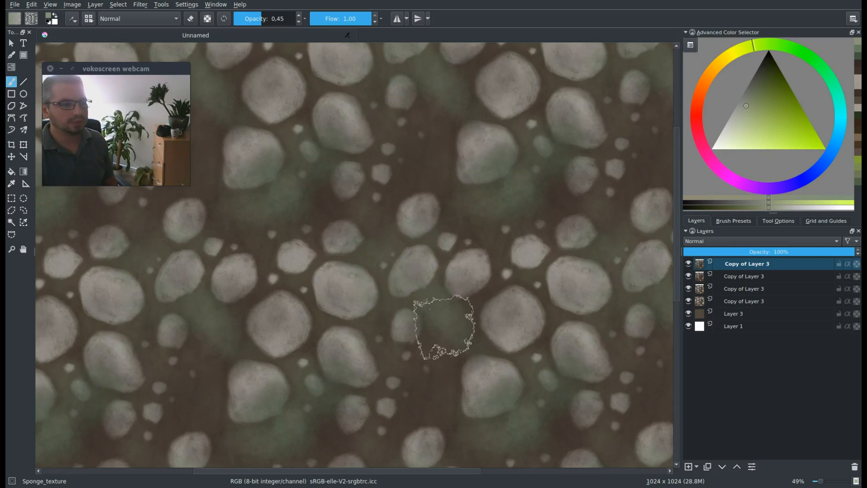
ctrl+click(527, 291)
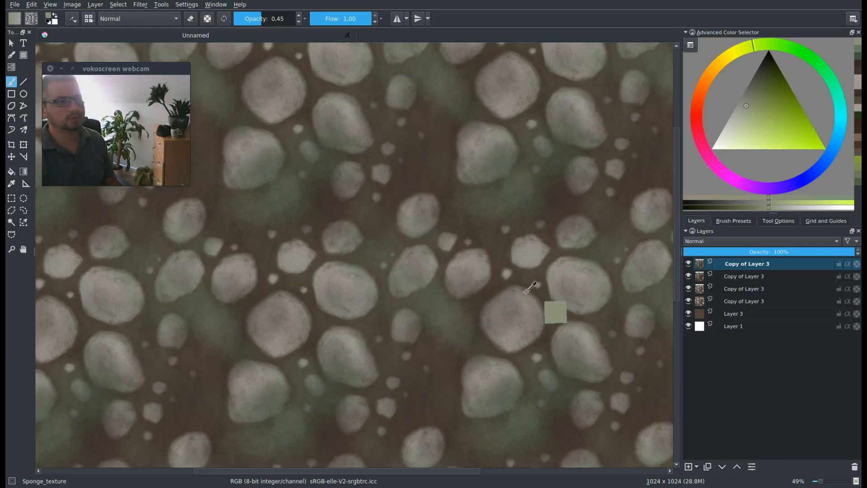
drag(481, 316, 497, 274)
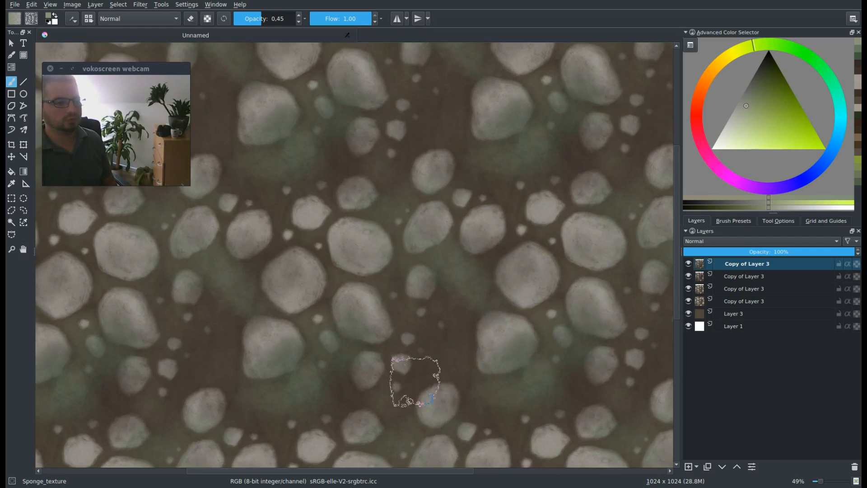
drag(429, 285, 429, 297)
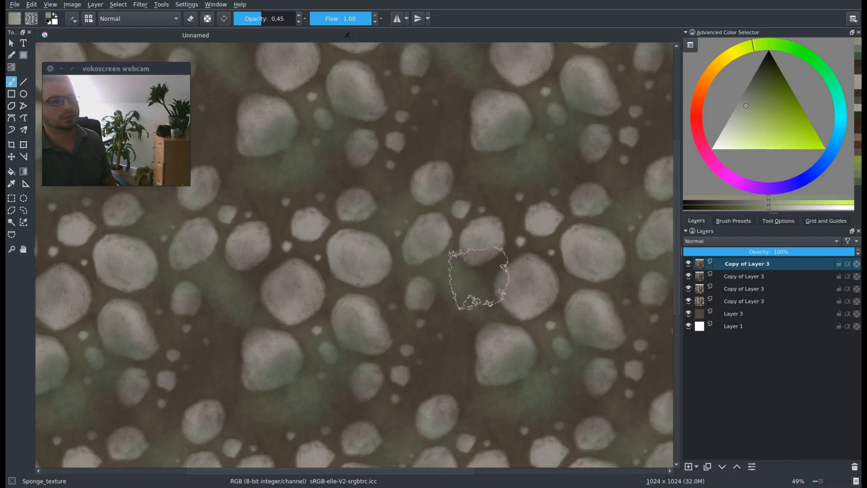
Step: Open the Brightness/Contrast curve filter on the top layer and bend the curve into a gentle S, raising the highlights and lowering the shadows
scroll(438, 313, down, 1)
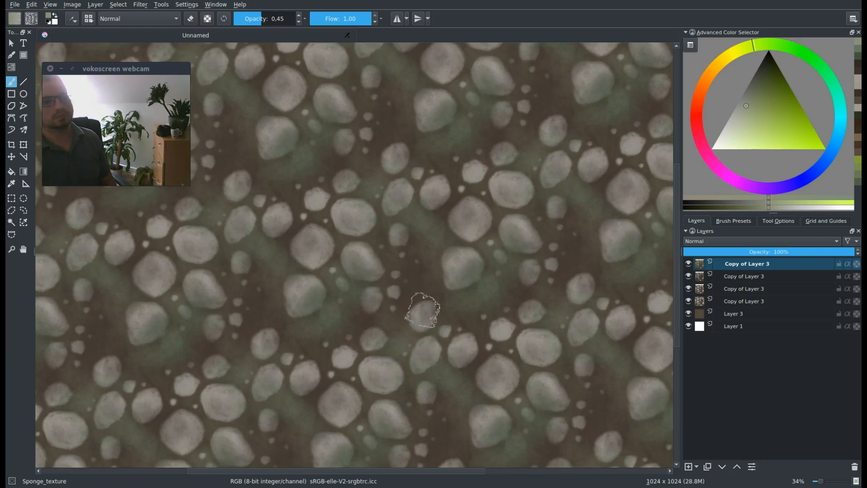
scroll(493, 330, up, 2)
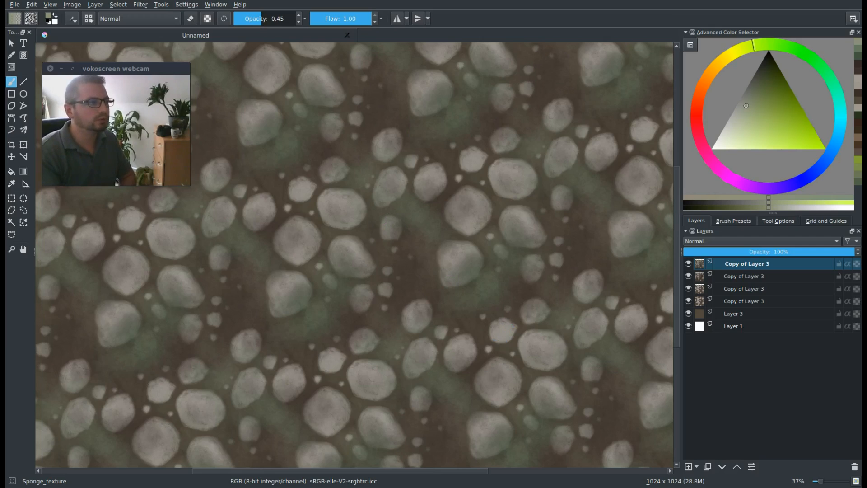
click(144, 6)
mouse_move(292, 32)
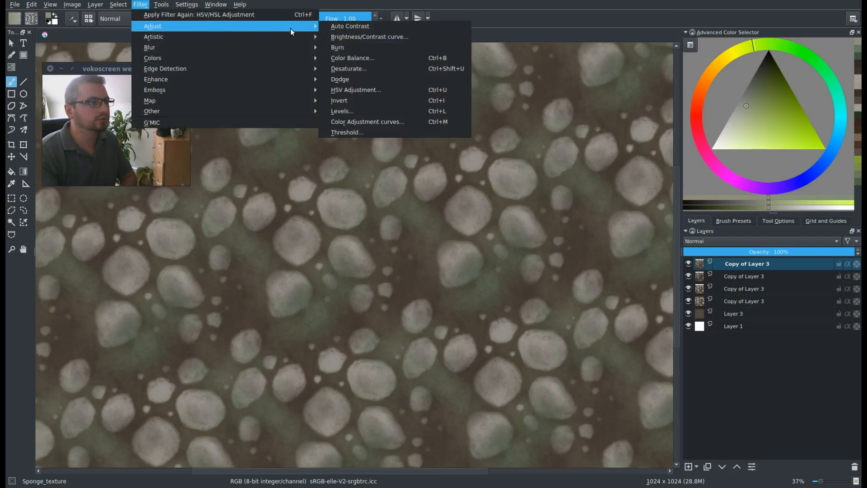
click(411, 36)
drag(448, 175, 539, 170)
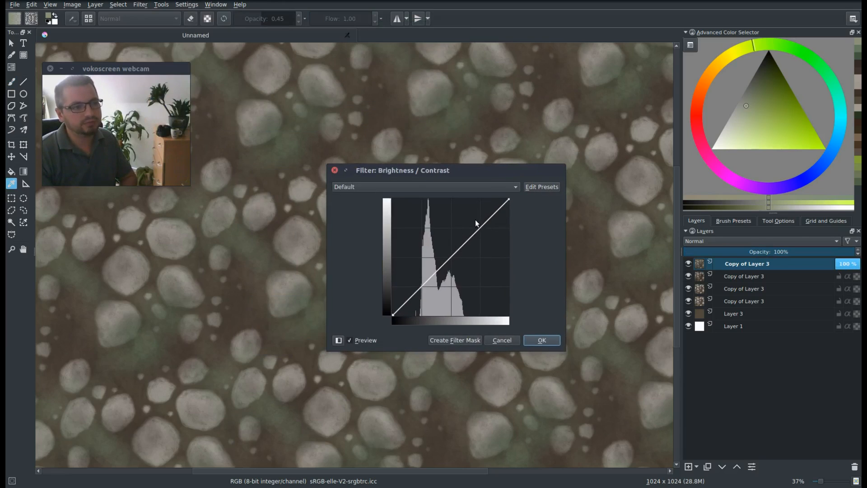
drag(494, 171, 593, 194)
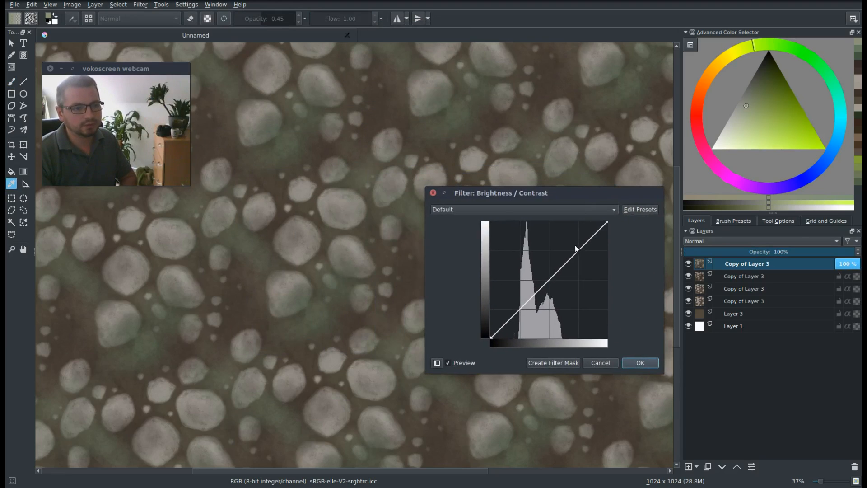
click(575, 245)
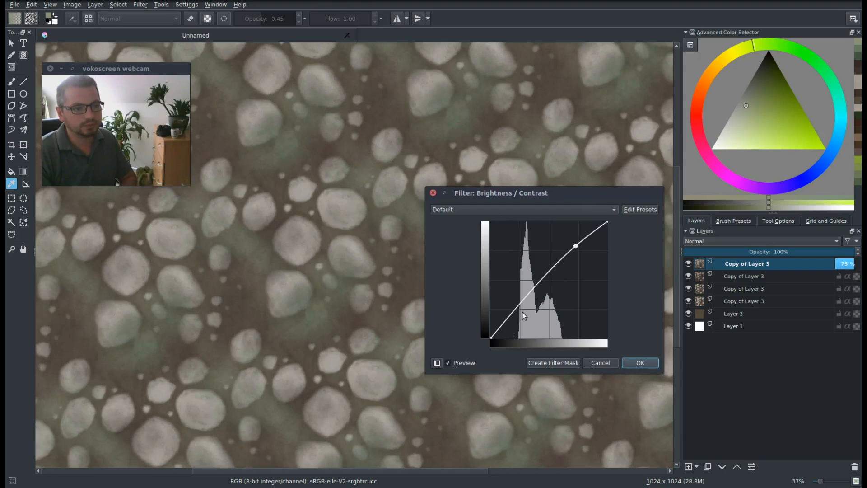
click(522, 311)
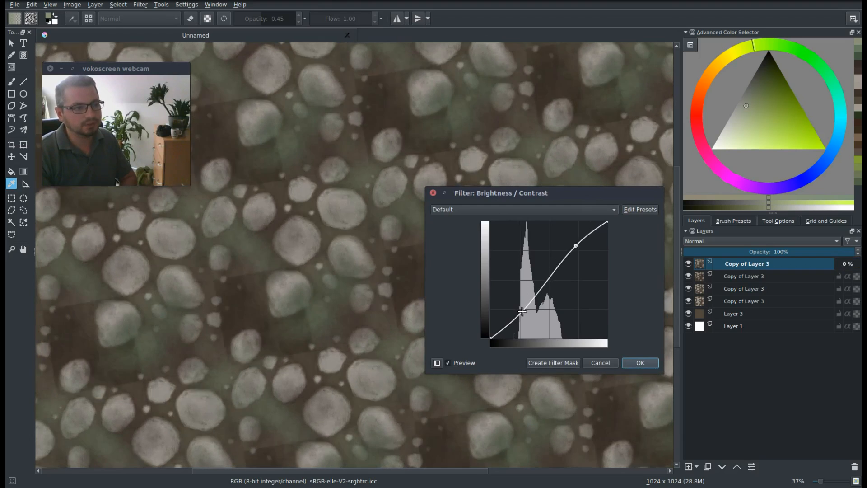
Step: Compare the texture with and without the contrast preview, and apply the Brightness/Contrast filter
drag(581, 193, 613, 184)
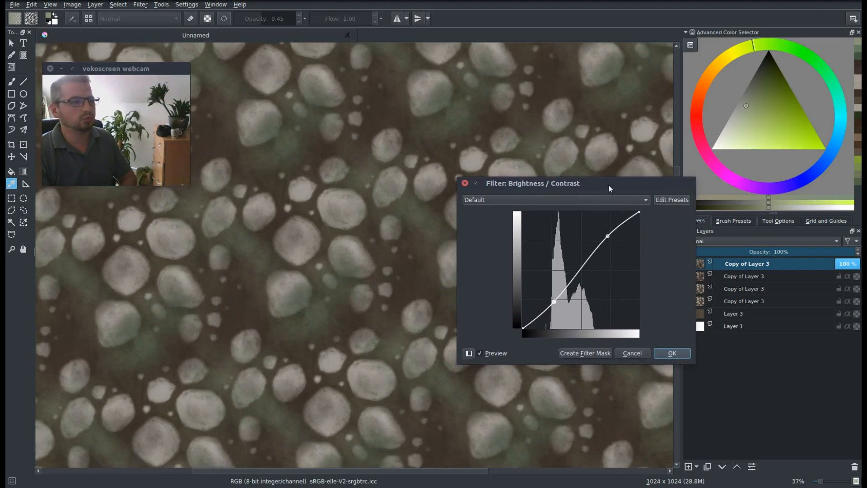
click(495, 354)
click(494, 353)
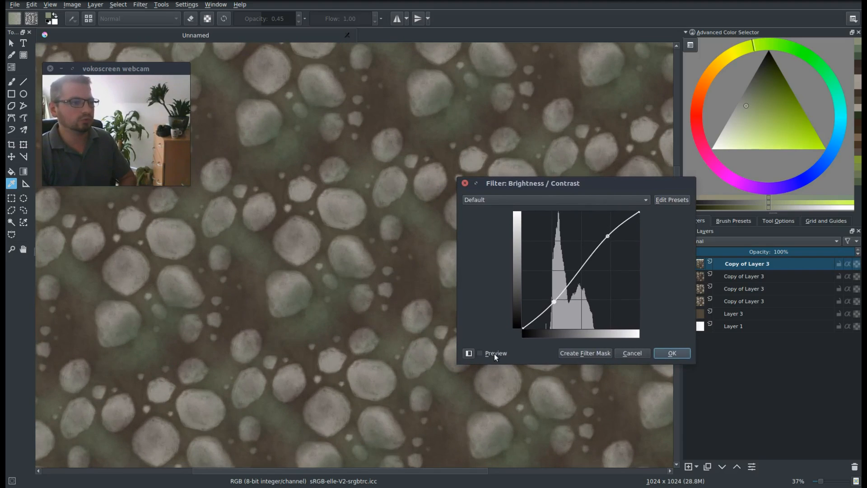
click(673, 355)
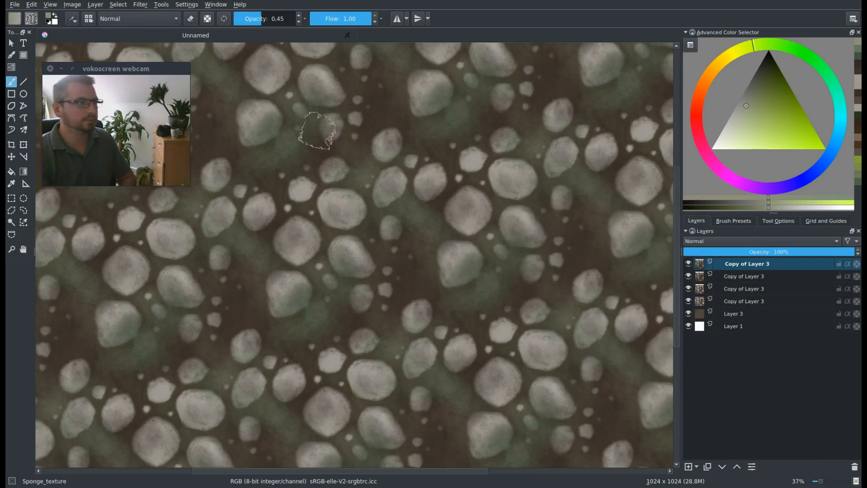
Step: Open the HSV/HSL Adjustment filter on the top layer, set Saturation to 37 and compare the preview with the original
click(141, 6)
mouse_move(190, 26)
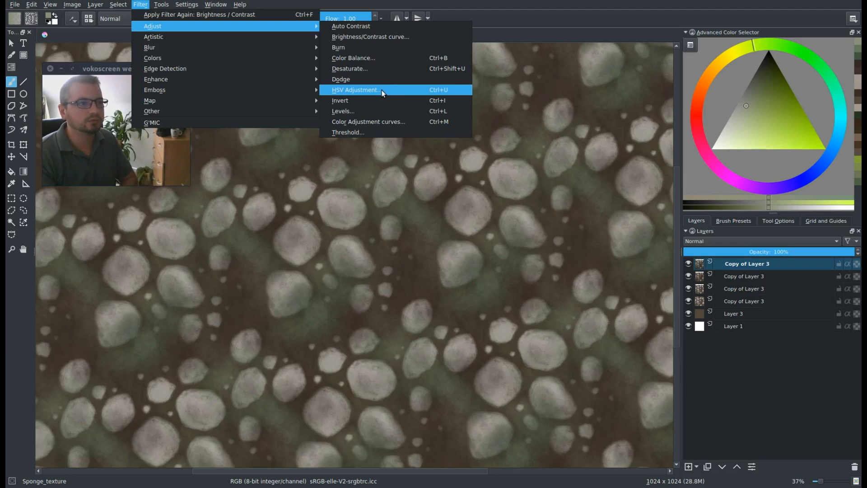
click(383, 91)
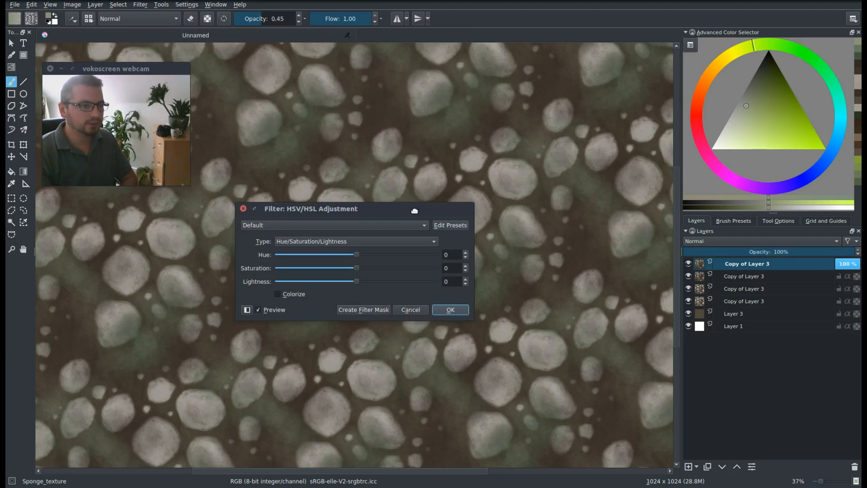
drag(415, 211, 474, 199)
drag(417, 256, 443, 257)
drag(468, 197, 644, 257)
mouse_move(628, 312)
mouse_down()
mouse_move(636, 313)
mouse_move(628, 314)
mouse_up()
click(511, 355)
click(511, 356)
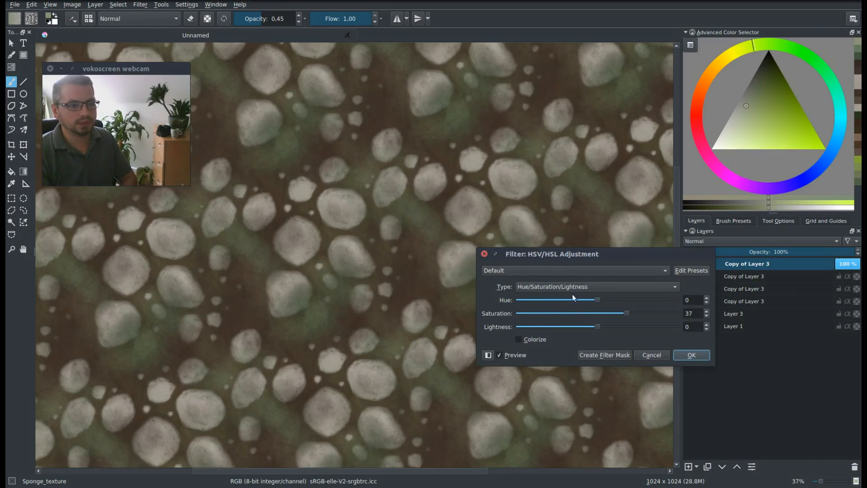
Step: Set Hue to -6 and Lightness to 1 in the HSV/HSL Adjustment, and apply the filter
drag(597, 299, 596, 301)
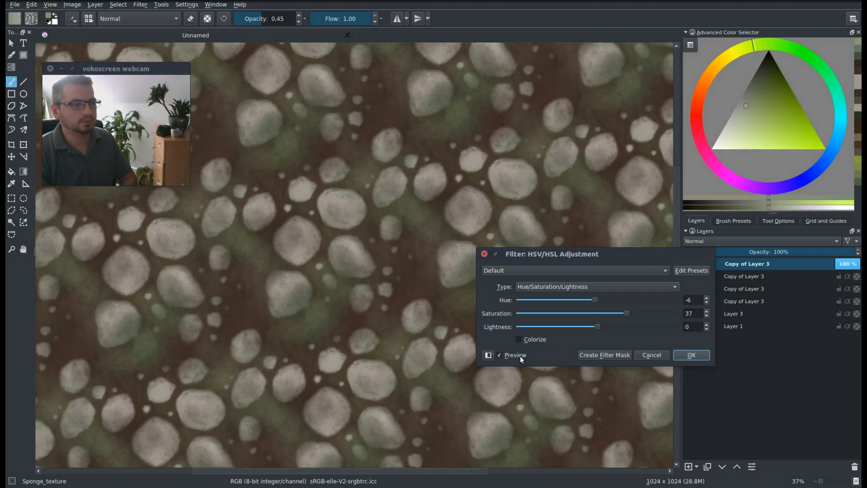
drag(599, 326, 600, 329)
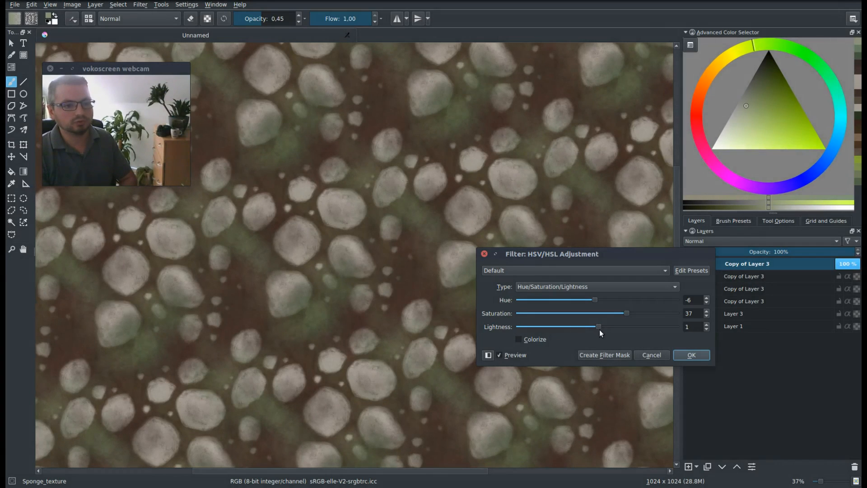
click(696, 356)
mouse_move(462, 331)
mouse_down()
mouse_move(443, 320)
mouse_move(458, 300)
mouse_move(458, 353)
mouse_move(465, 344)
mouse_up()
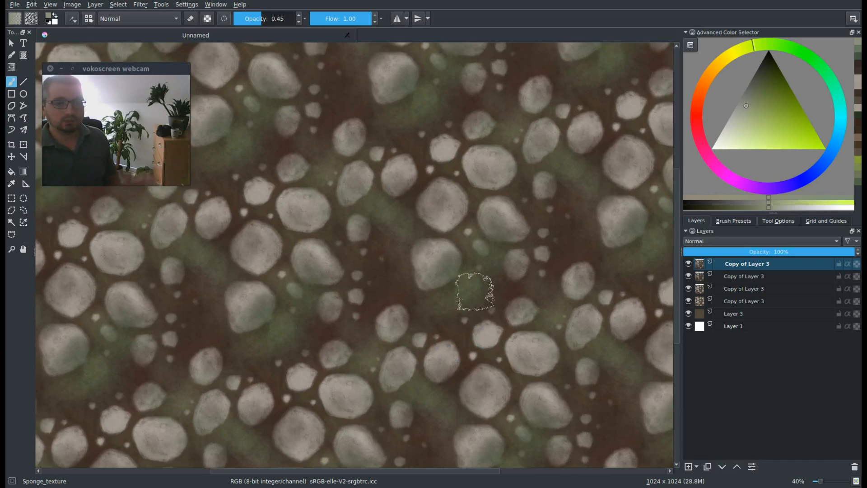